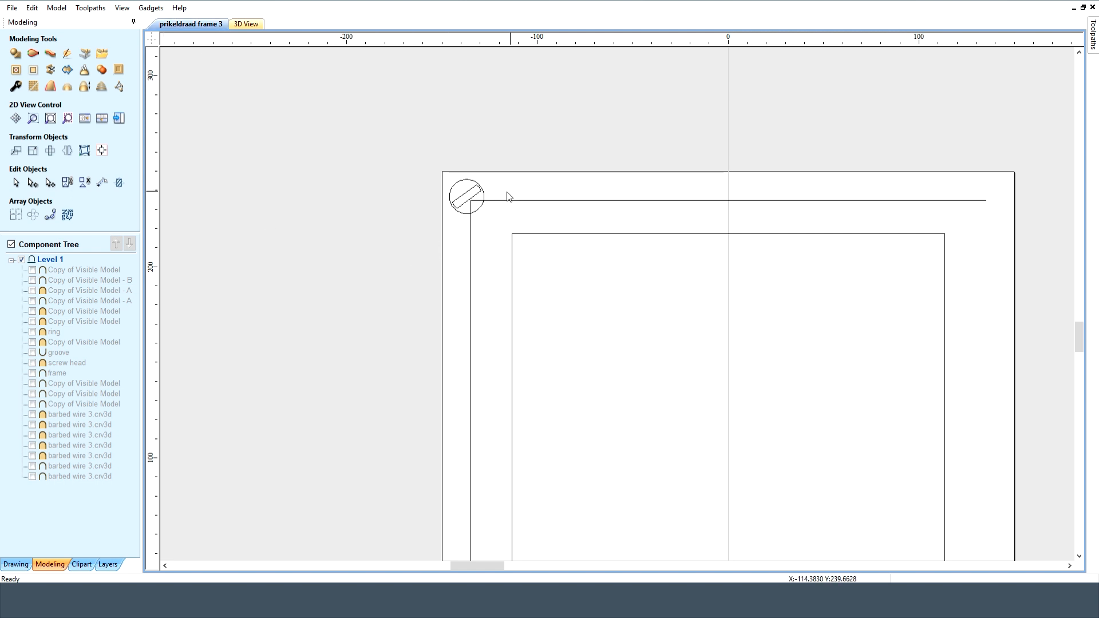
Examine the screw head's circle and slot vectors in the frame's upper-left corner by selecting each one.
{"action": "scroll", "coordinate": [474, 201], "scroll_direction": "up", "scroll_amount": 5}
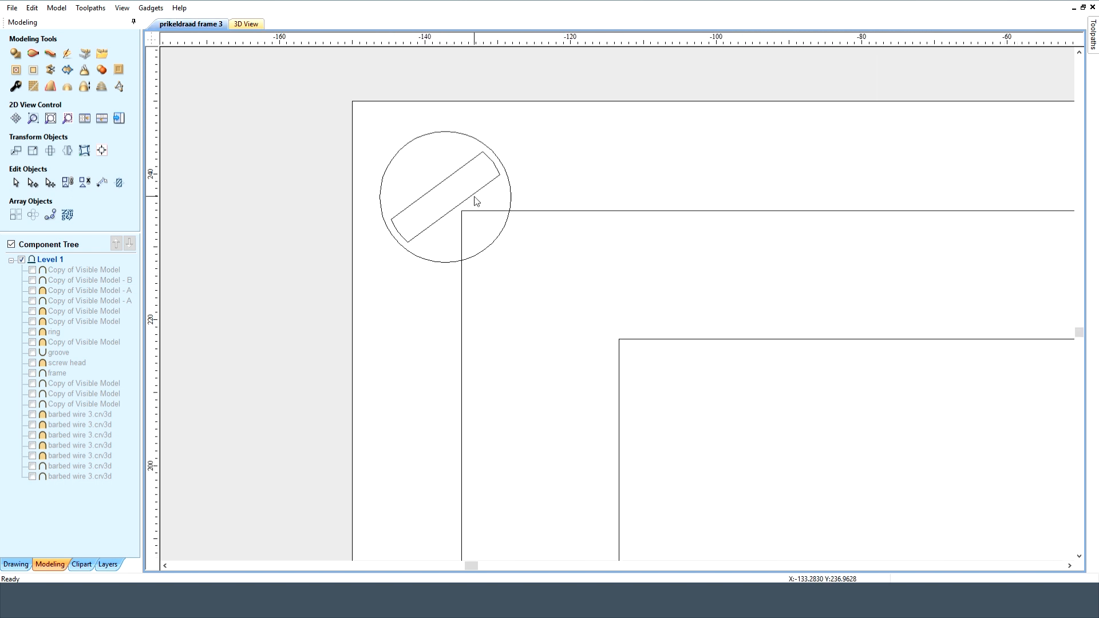
{"action": "left_click", "coordinate": [422, 137]}
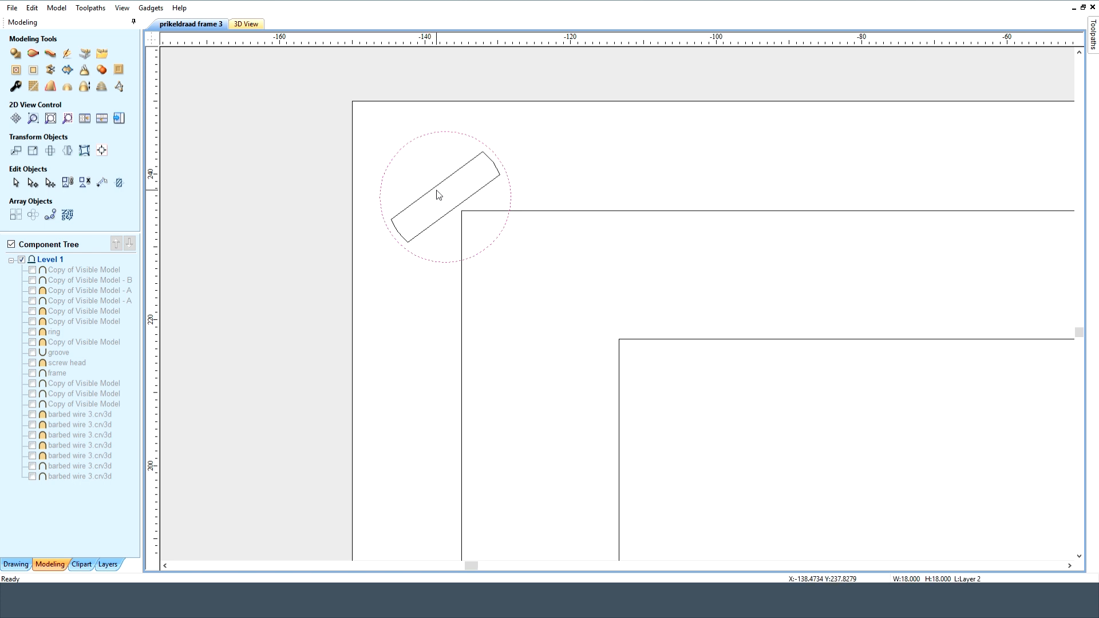
{"action": "left_click", "coordinate": [436, 188]}
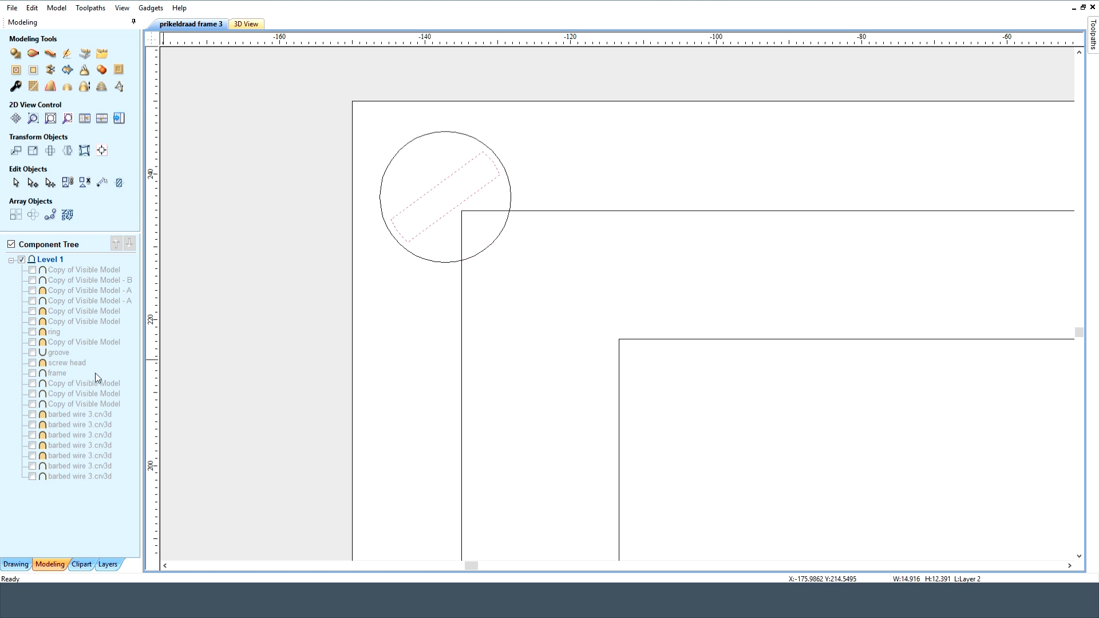
{"action": "left_click", "coordinate": [32, 363]}
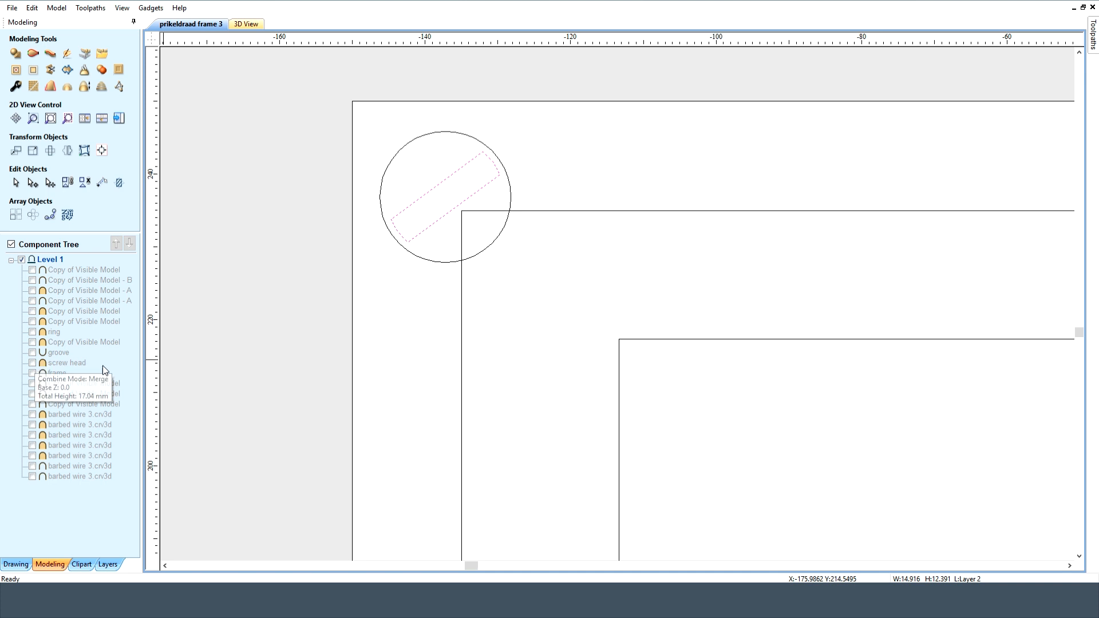
{"action": "left_click", "coordinate": [441, 241]}
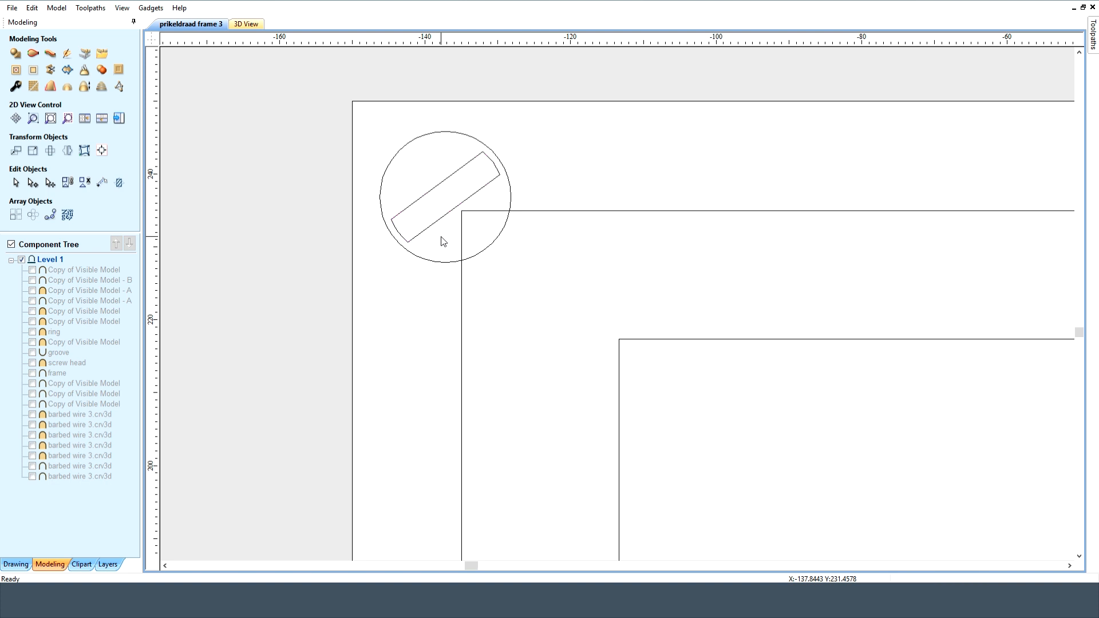
Examine the guide lines along the frame's top and left sides and the longer line across it, with the whole sheet in view.
{"action": "left_click", "coordinate": [577, 212]}
{"action": "scroll", "coordinate": [447, 227], "scroll_direction": "down", "scroll_amount": 5}
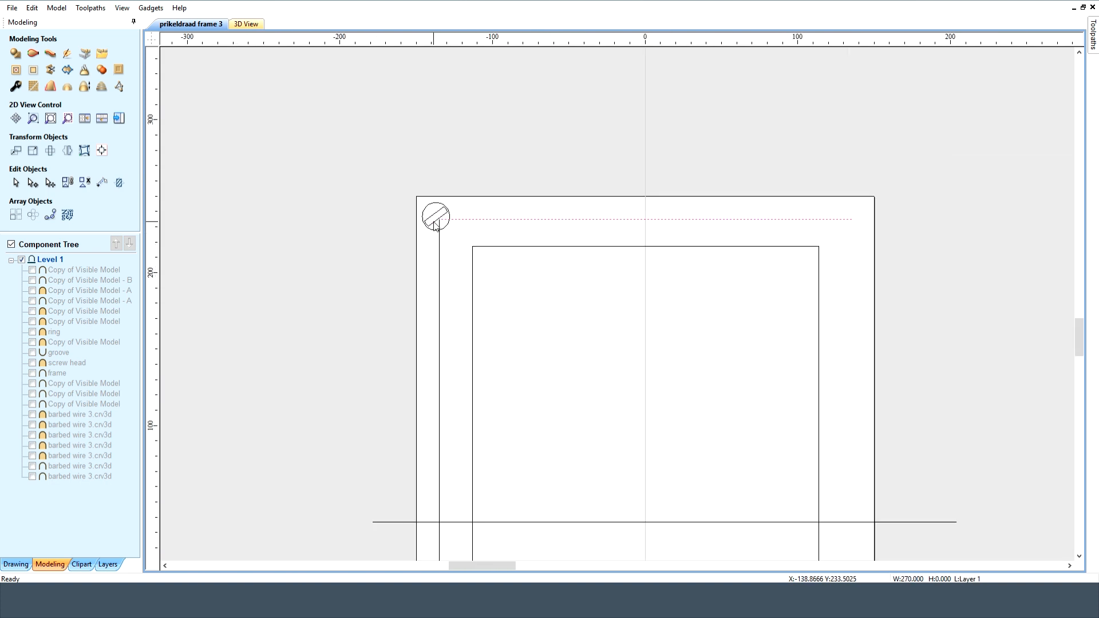
{"action": "left_click", "coordinate": [442, 262]}
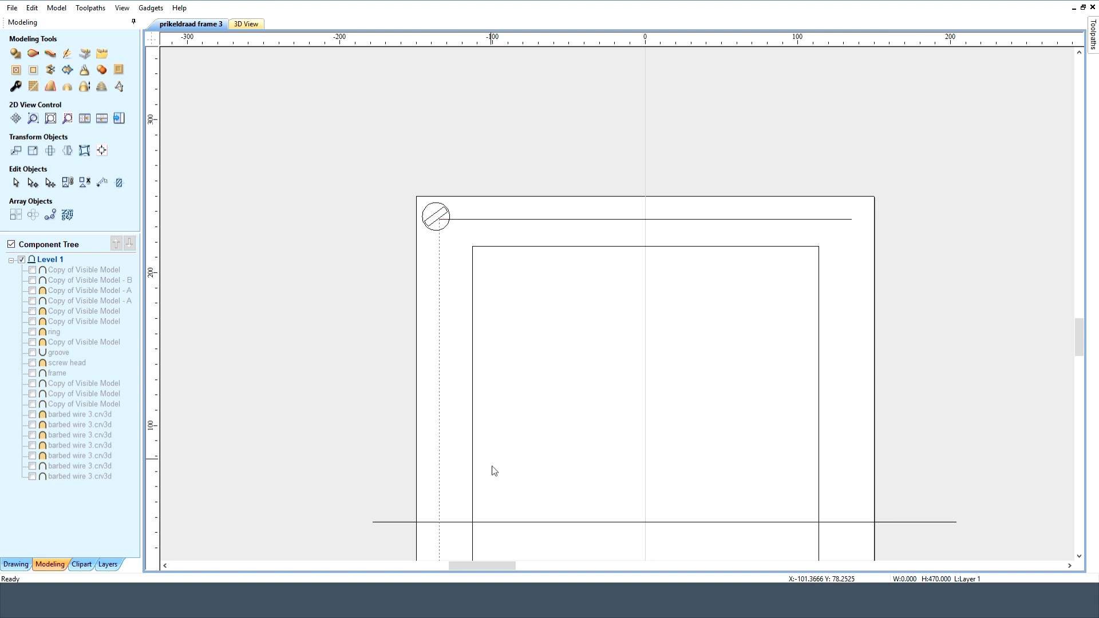
{"action": "left_click", "coordinate": [512, 523]}
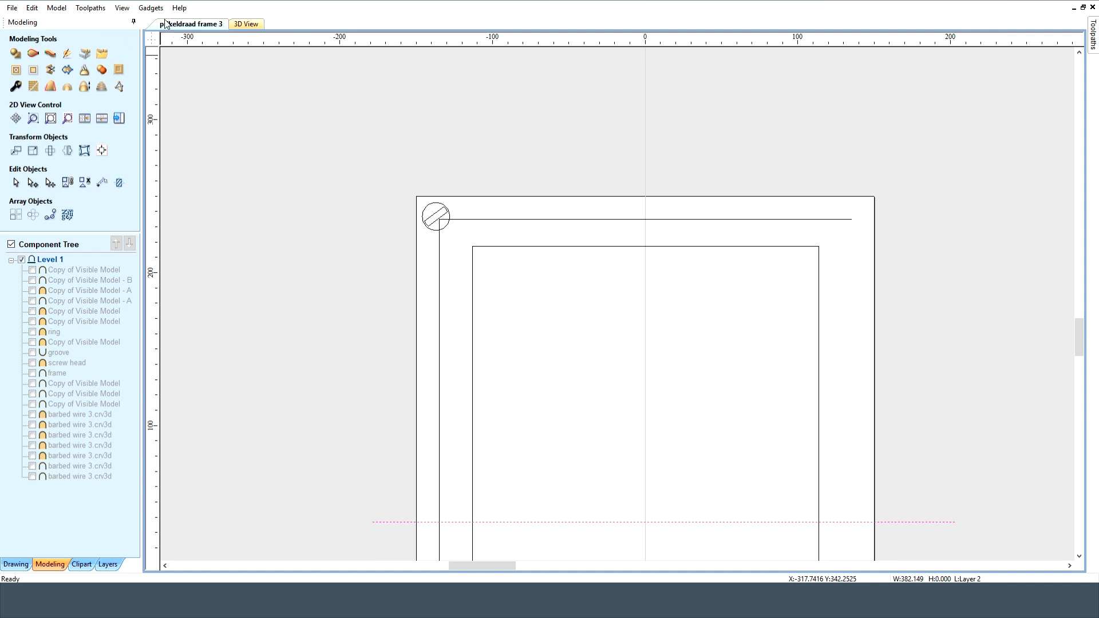
{"action": "left_click", "coordinate": [122, 8]}
{"action": "left_click", "coordinate": [127, 21]}
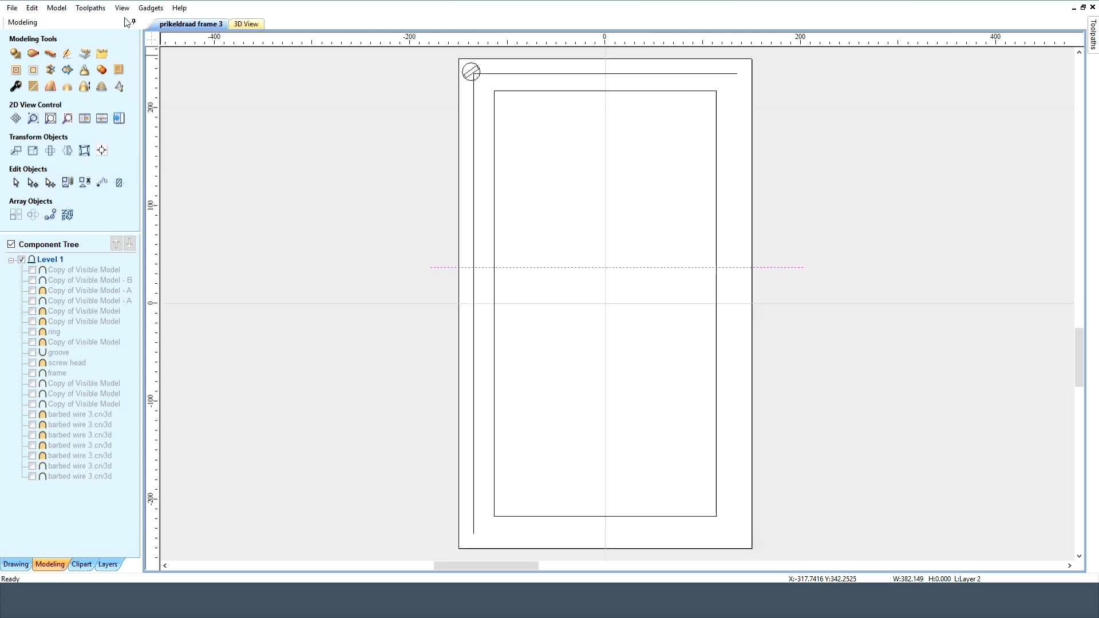
{"action": "left_click", "coordinate": [559, 440]}
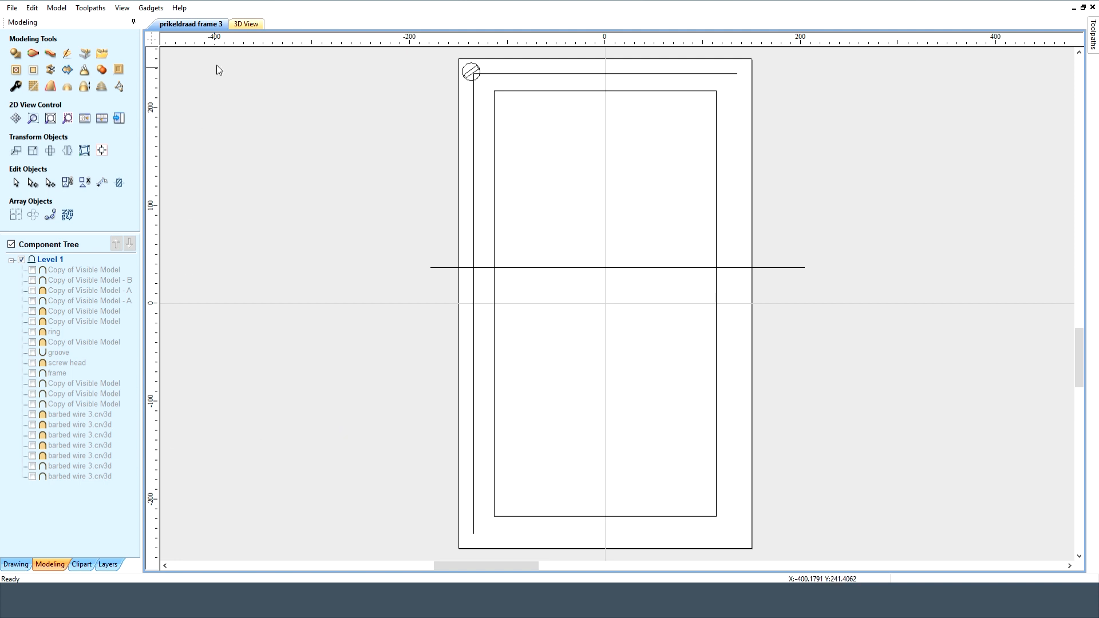
Display the last barbed wire 3.crv3d component alone in the 3D view to inspect it, and hide it again.
{"action": "left_click", "coordinate": [247, 24]}
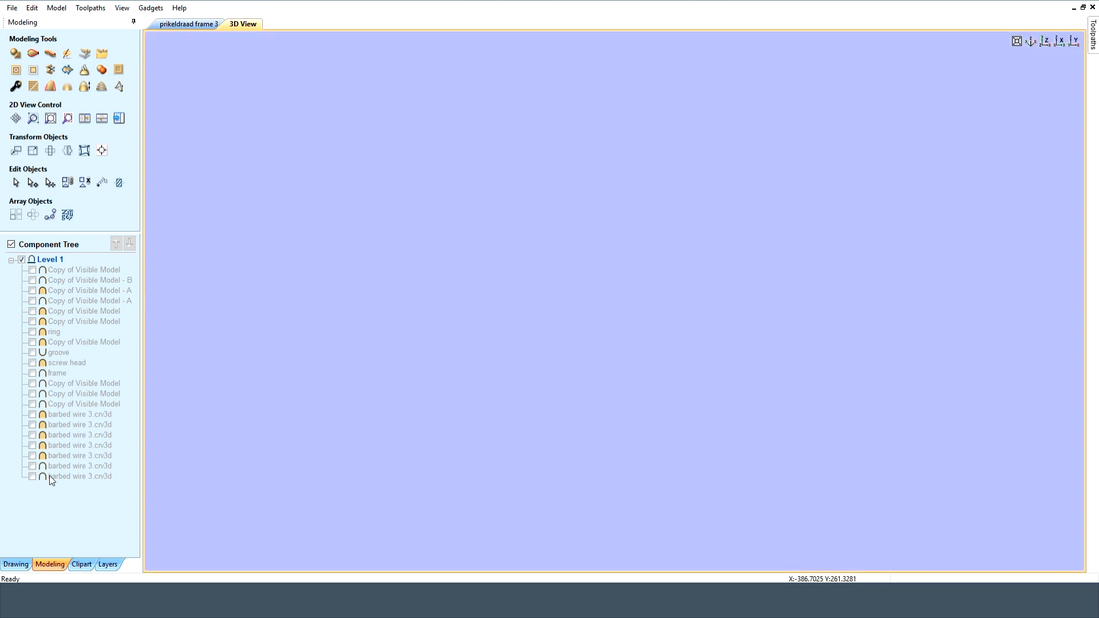
{"action": "left_click", "coordinate": [33, 477]}
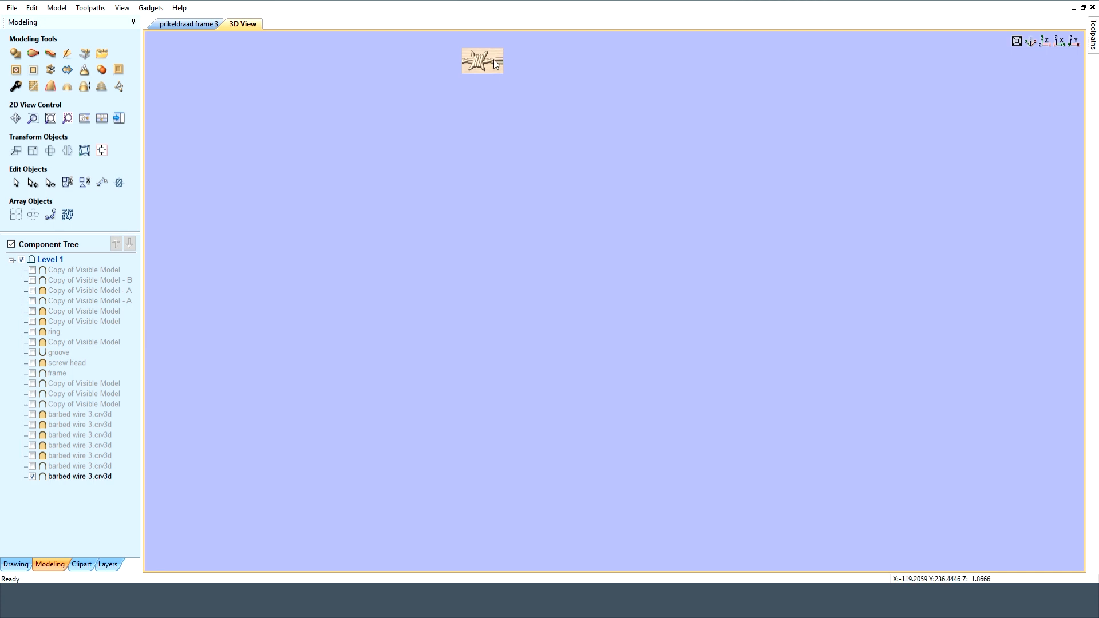
{"action": "left_click", "coordinate": [33, 476]}
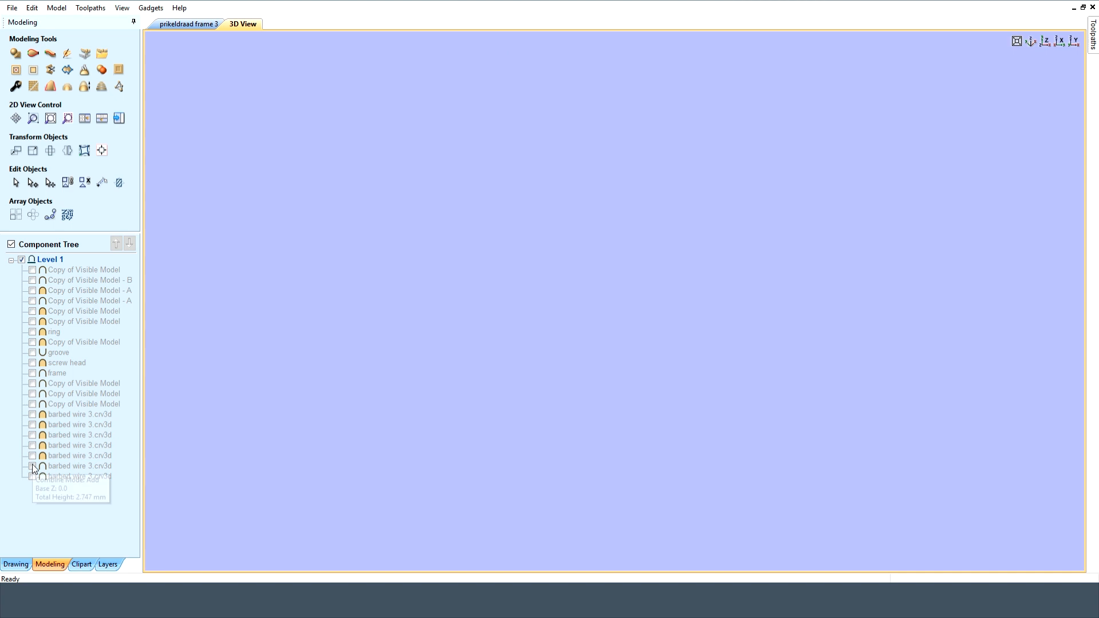
Display the six remaining barbed wire 3.crv3d components together in the 3D view.
{"action": "left_click", "coordinate": [32, 466]}
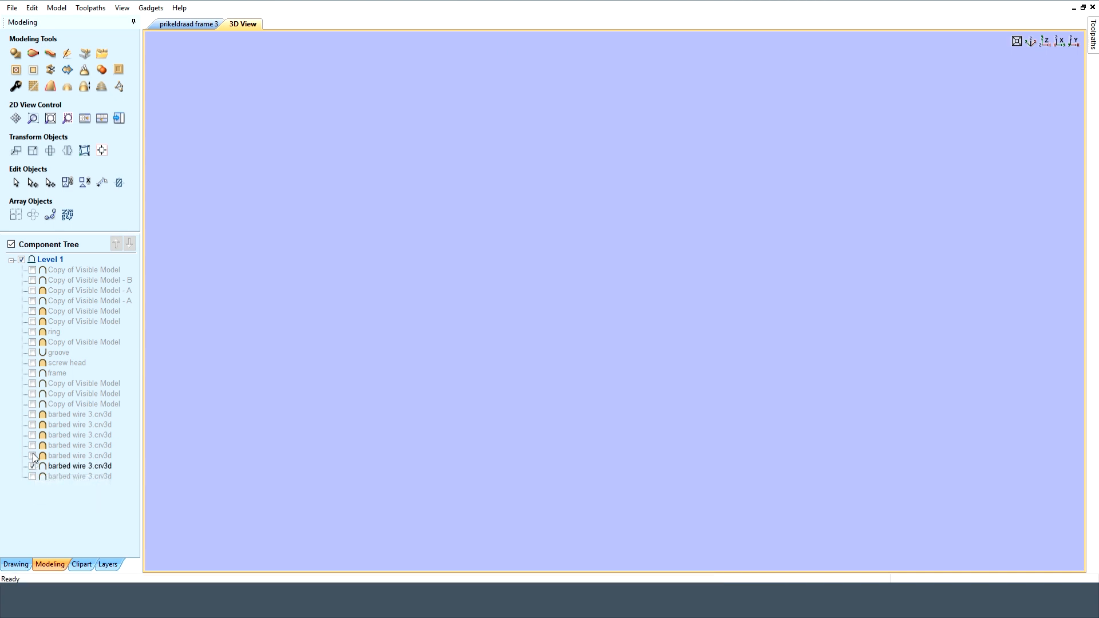
{"action": "left_click", "coordinate": [32, 455]}
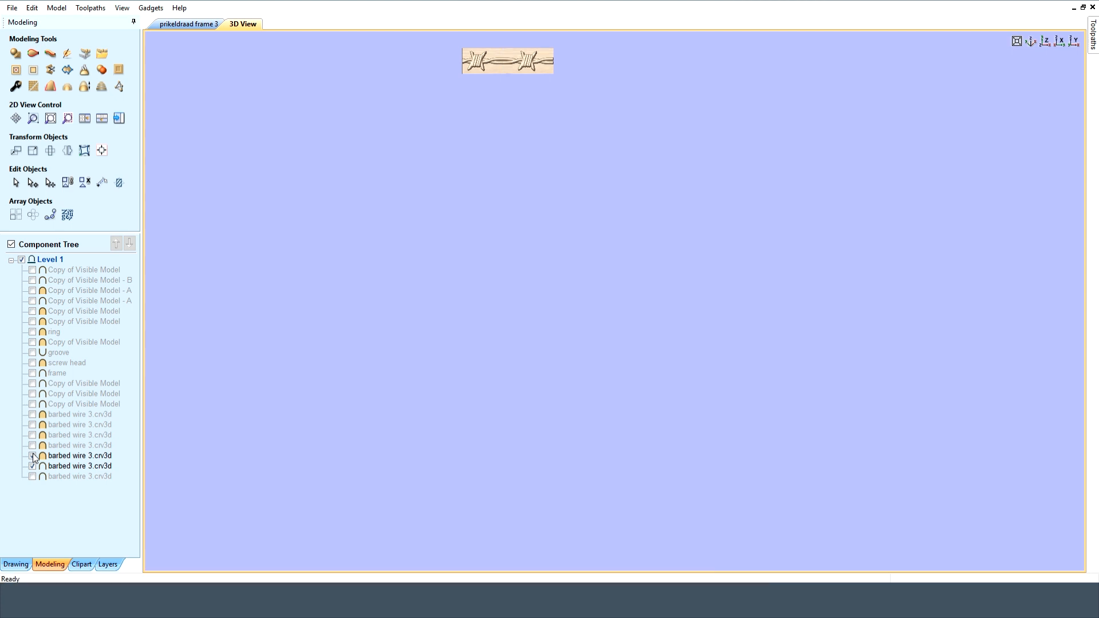
{"action": "left_click", "coordinate": [32, 445]}
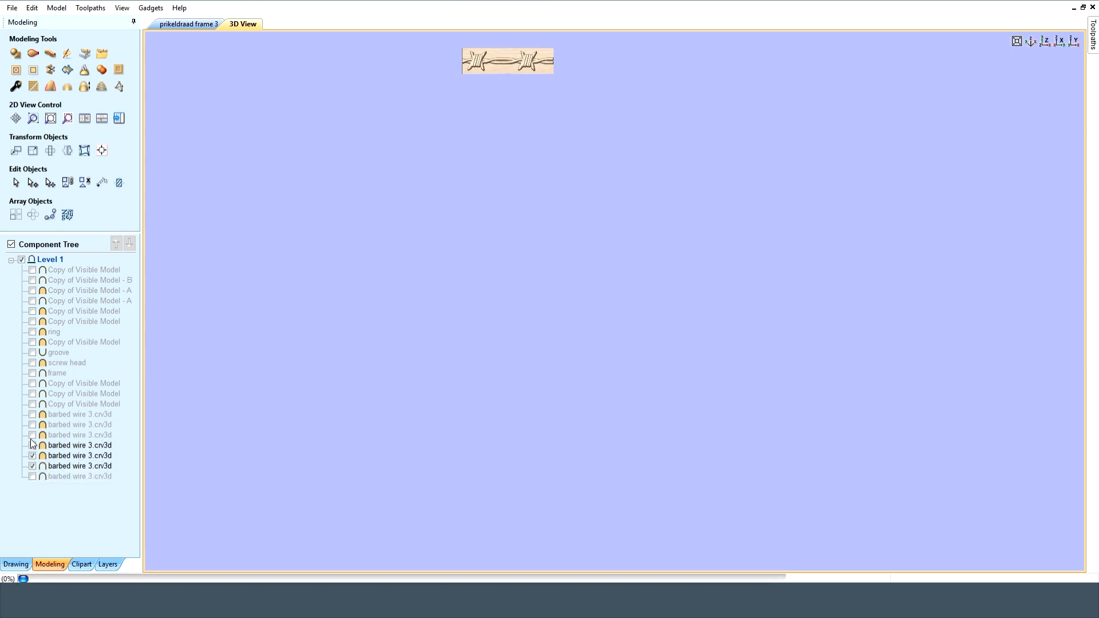
{"action": "left_click", "coordinate": [32, 435]}
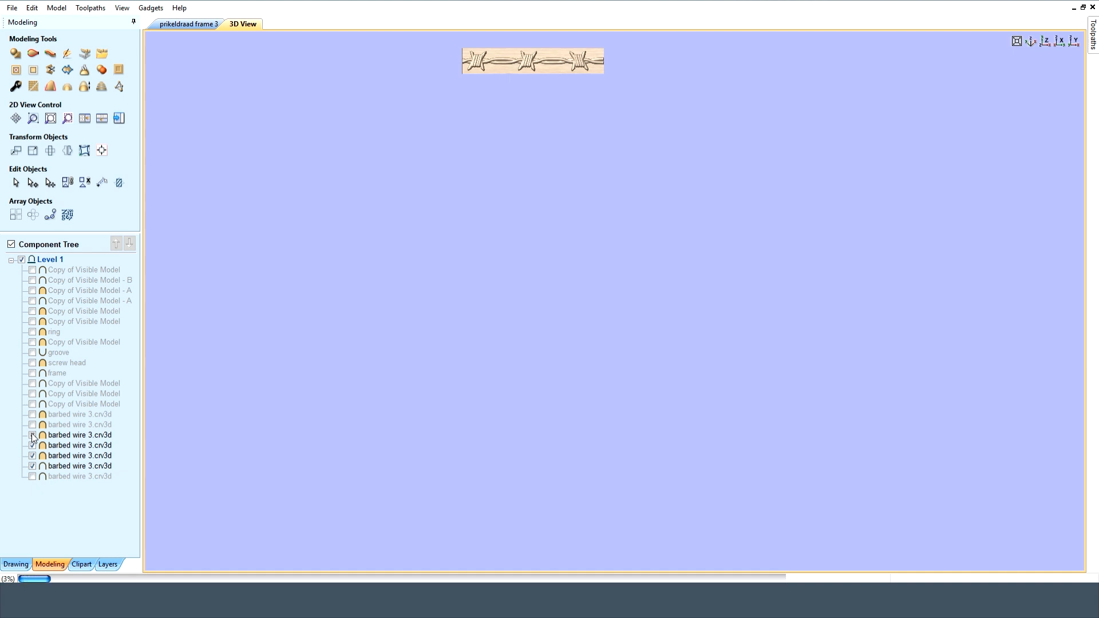
{"action": "left_click", "coordinate": [32, 425]}
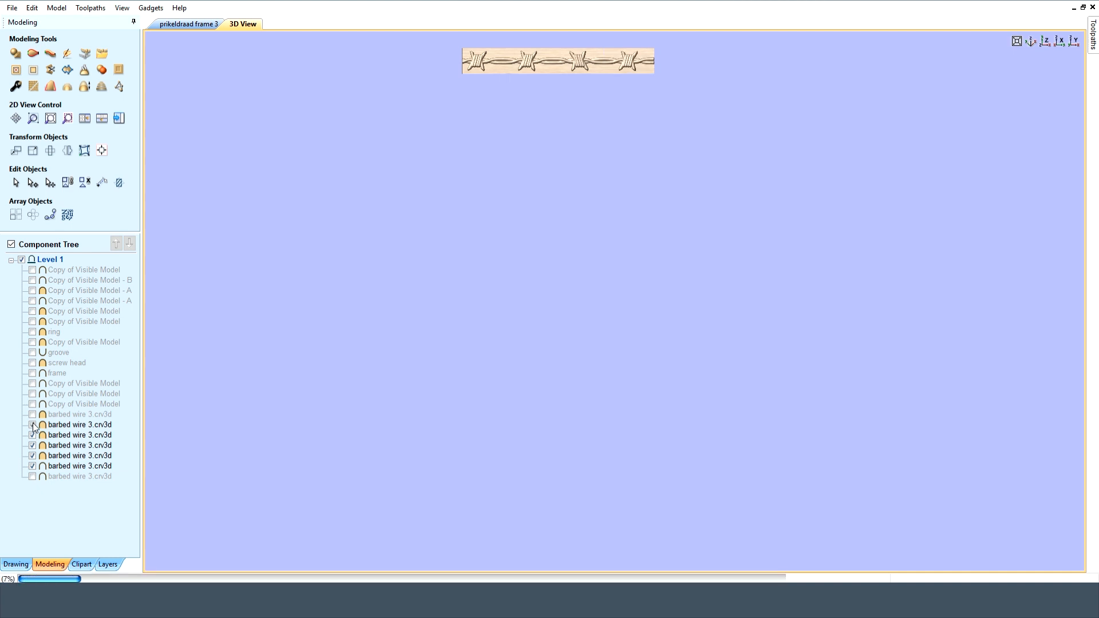
{"action": "left_click", "coordinate": [32, 414]}
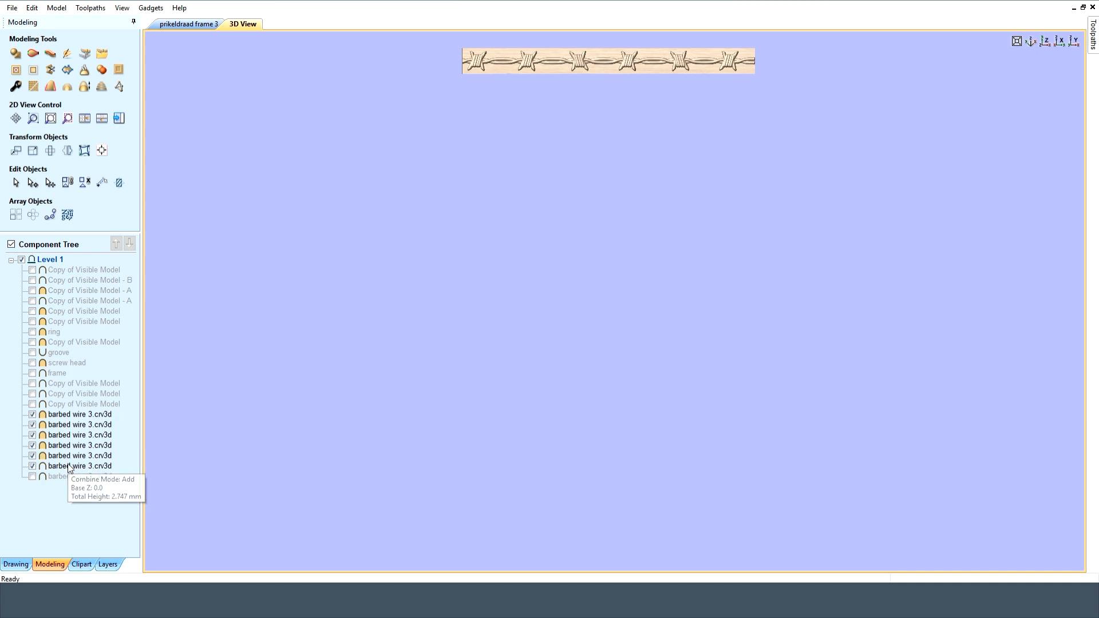
Select the six visible barbed wire 3.crv3d components together and hide them all at once.
{"action": "left_click", "coordinate": [68, 467]}
{"action": "left_click", "coordinate": [51, 416], "text": "shift"}
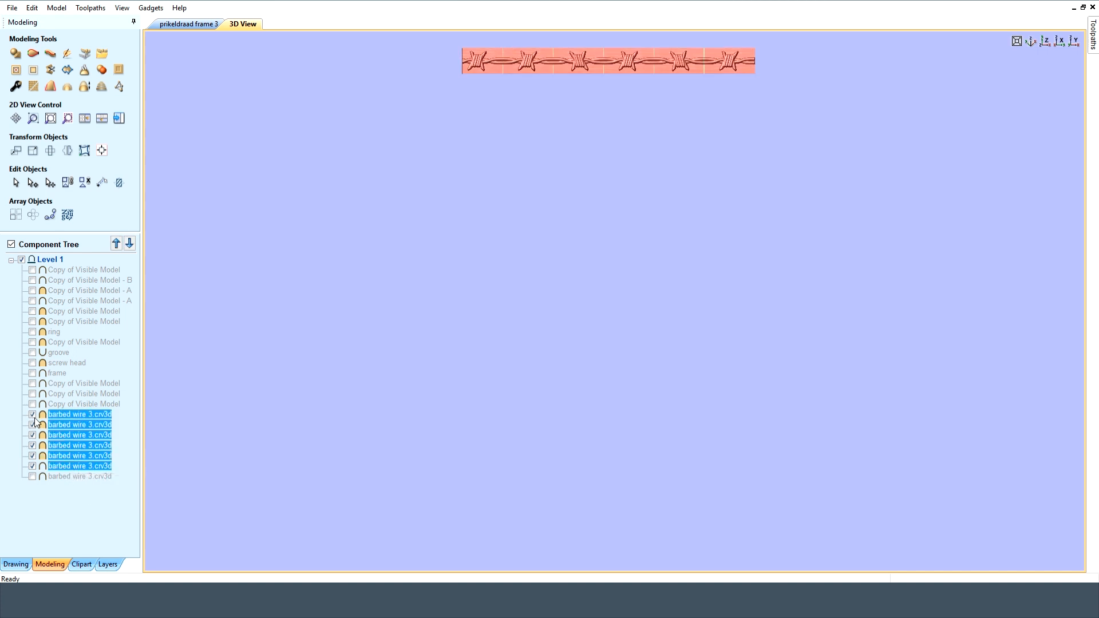
{"action": "left_click", "coordinate": [32, 414]}
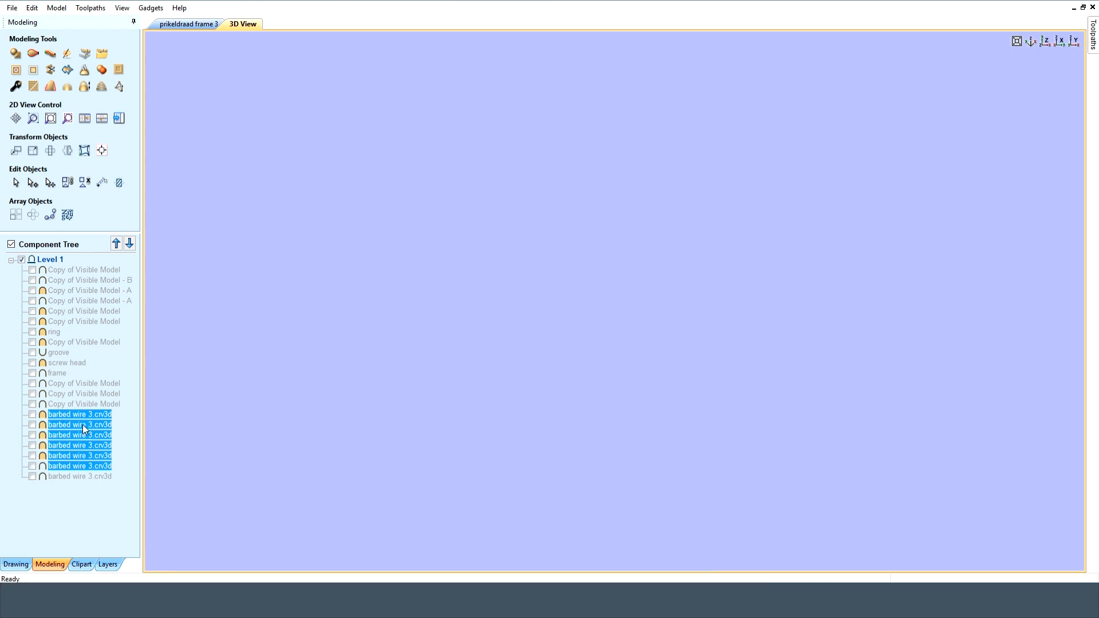
View the left vertical barbed wire strip, and swap it for the horizontal strip along the top.
{"action": "left_click", "coordinate": [32, 404]}
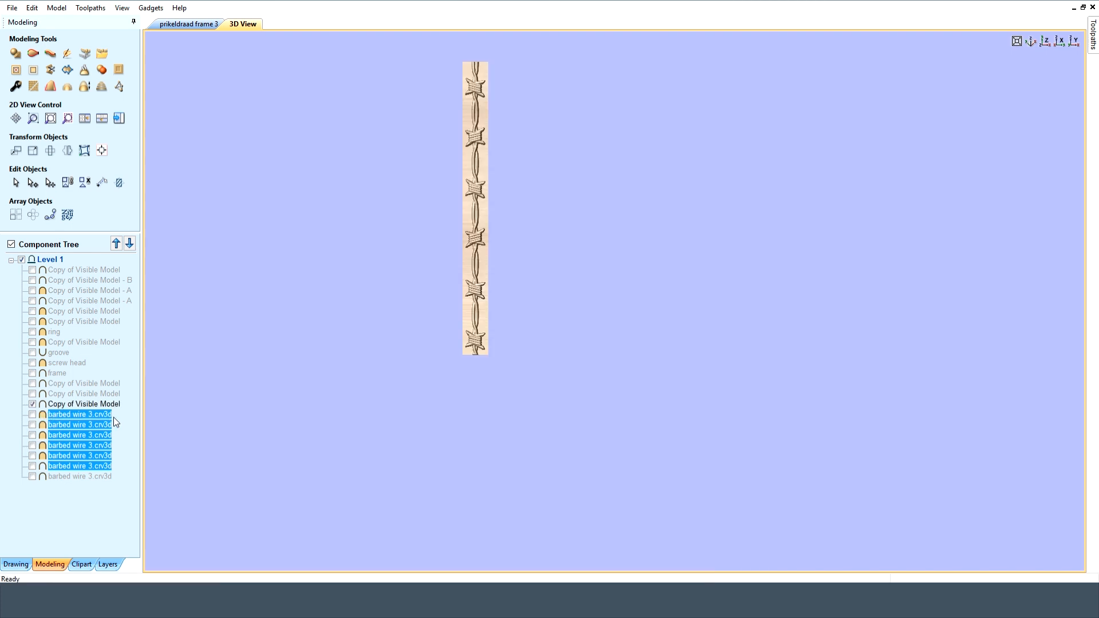
{"action": "left_click", "coordinate": [119, 418]}
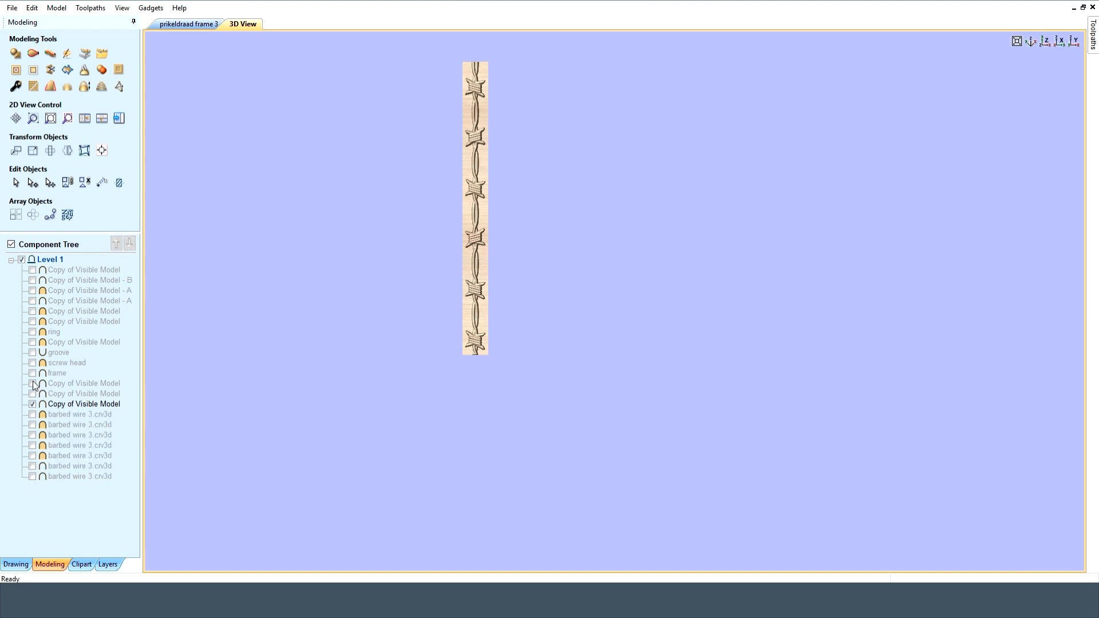
{"action": "left_click", "coordinate": [32, 384]}
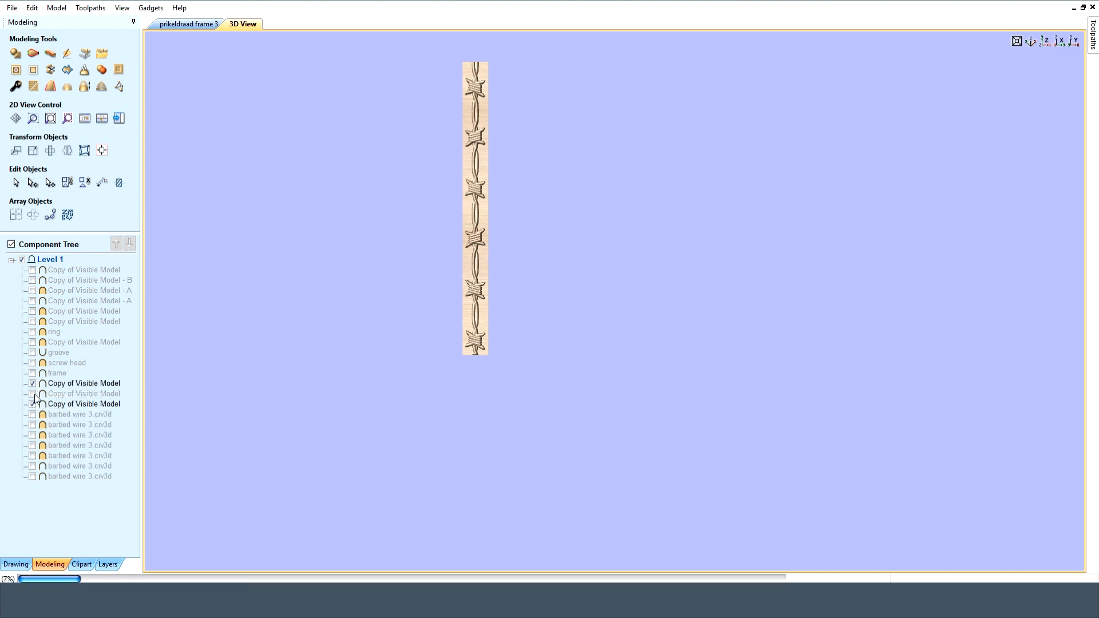
{"action": "left_click", "coordinate": [32, 405]}
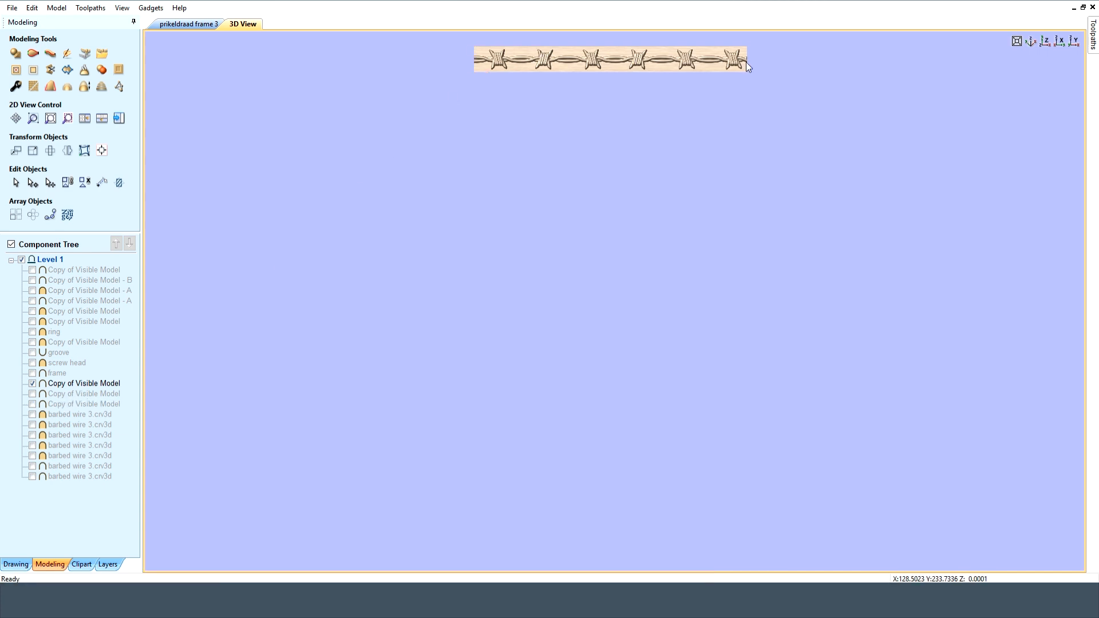
Compare the top barbed wire strip with its guide line in the 2D view by hiding and reshowing the strip.
{"action": "left_click", "coordinate": [197, 24]}
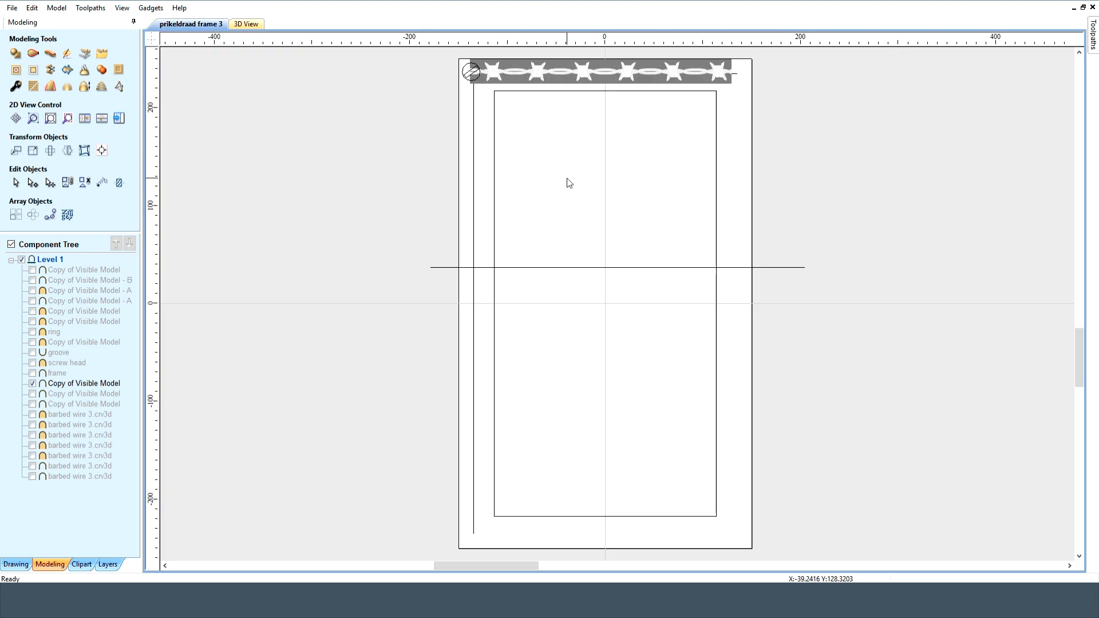
{"action": "left_click", "coordinate": [33, 383]}
{"action": "left_click", "coordinate": [537, 75]}
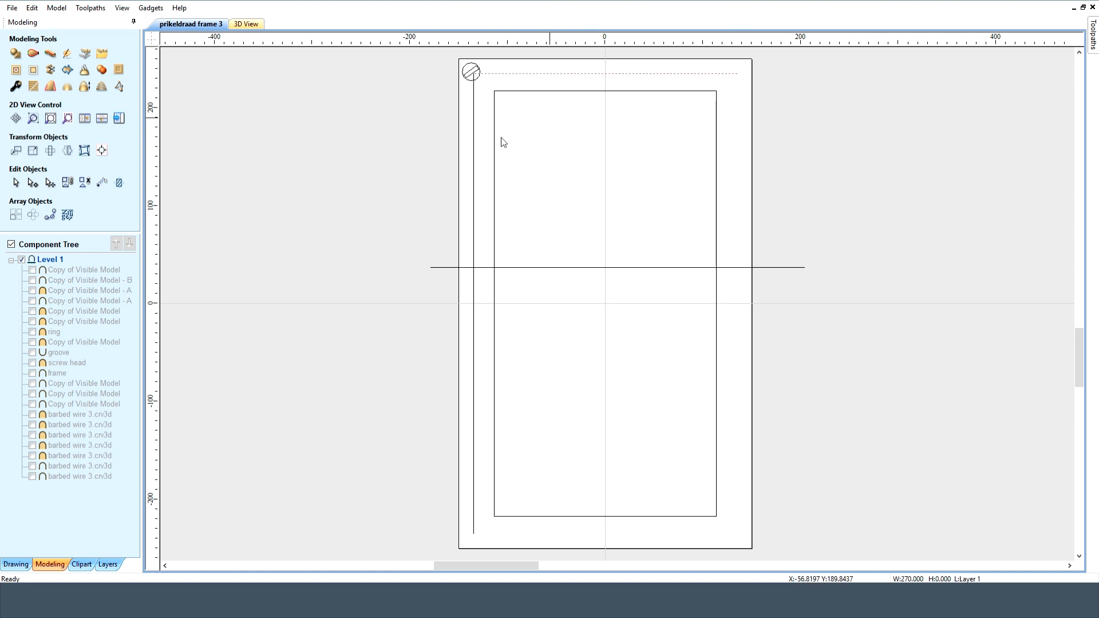
{"action": "left_click", "coordinate": [32, 384]}
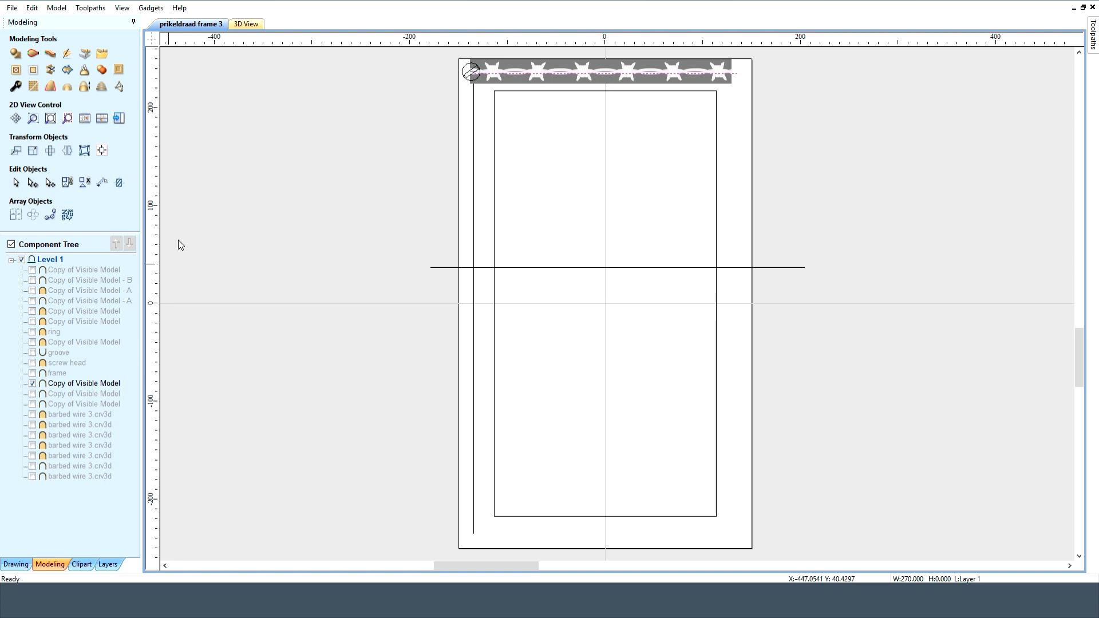
Display the right and left vertical barbed wire strips together with the top strip in the 3D view.
{"action": "left_click", "coordinate": [250, 23]}
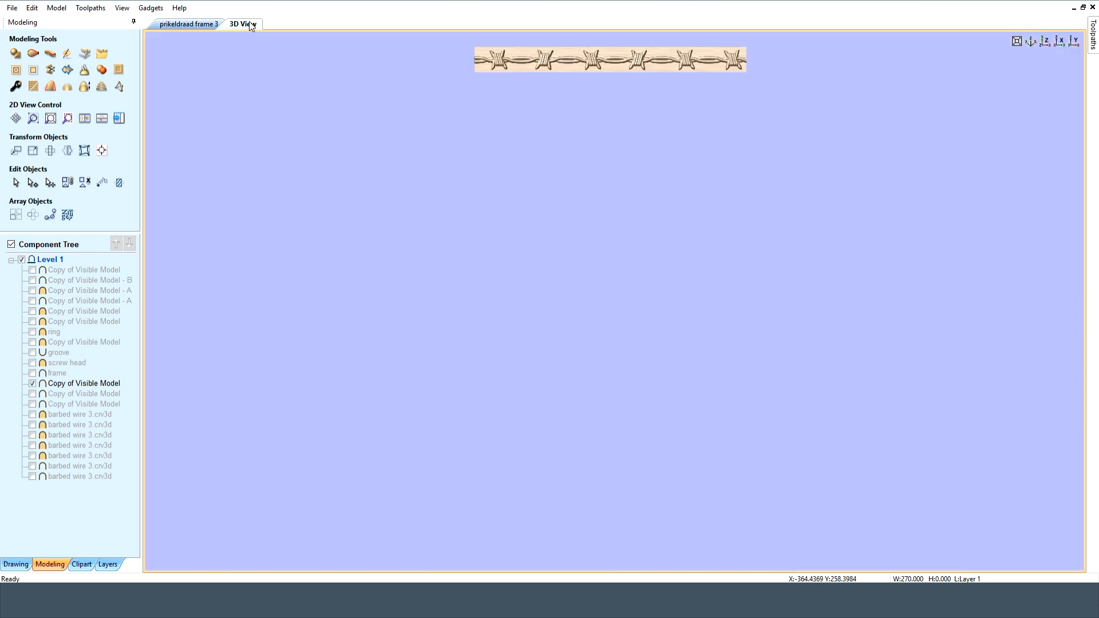
{"action": "left_click", "coordinate": [32, 394]}
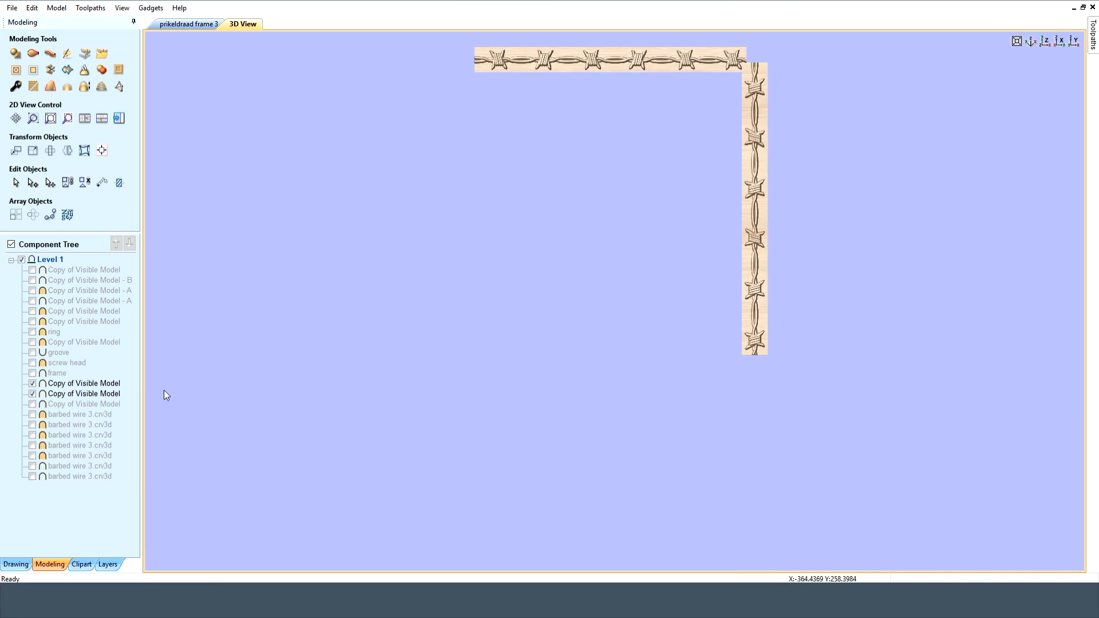
{"action": "left_click", "coordinate": [32, 404]}
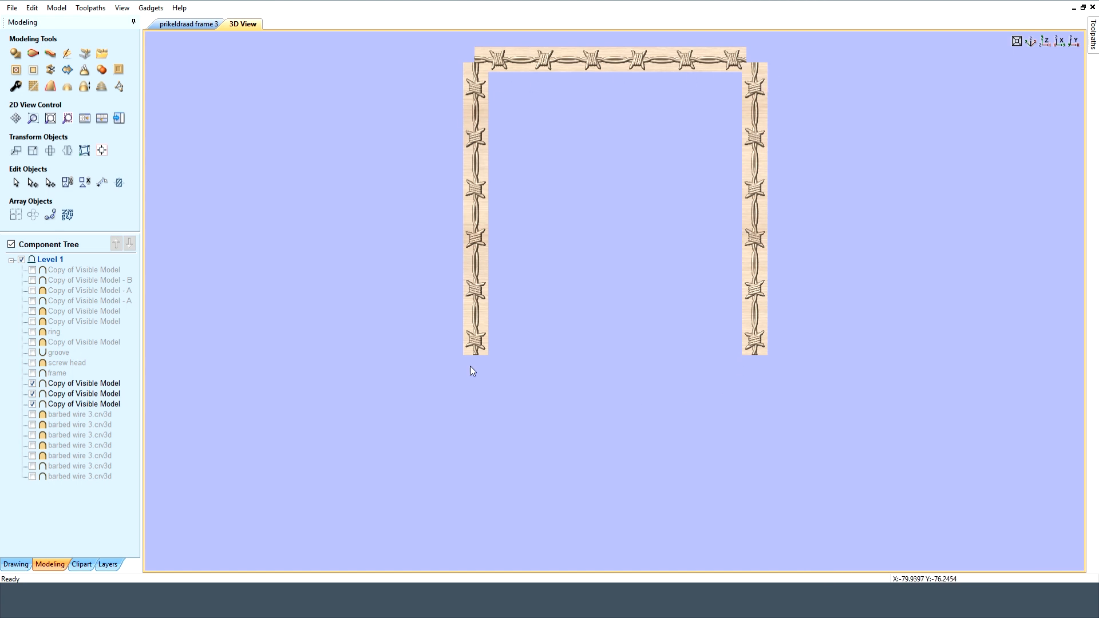
Hide the three barbed wire strips and display only the frame component.
{"action": "left_click", "coordinate": [32, 404]}
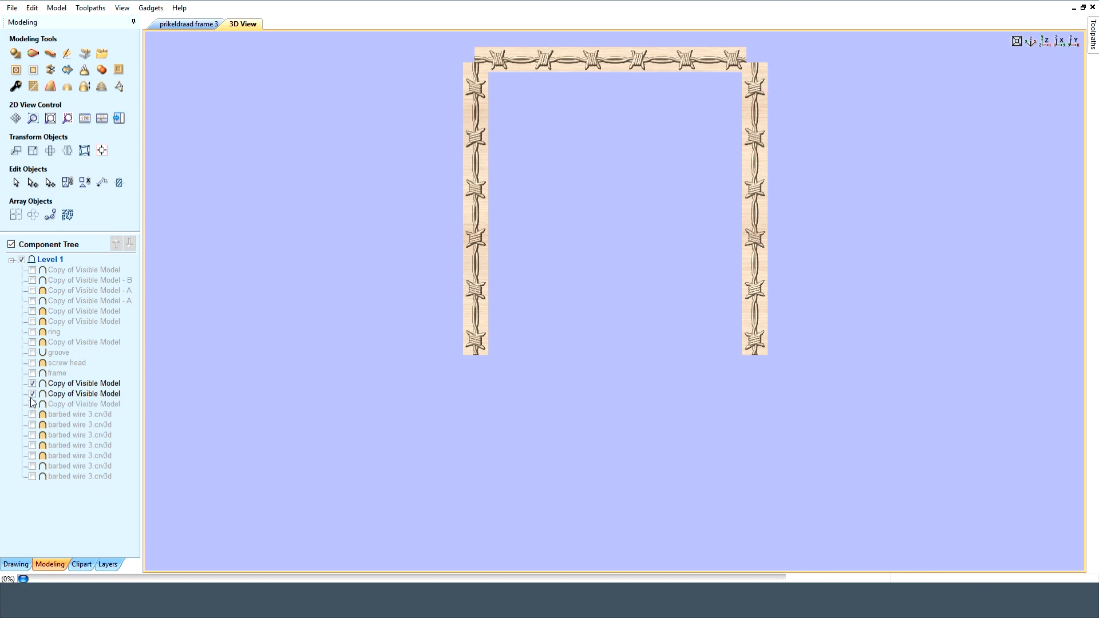
{"action": "left_click", "coordinate": [33, 394]}
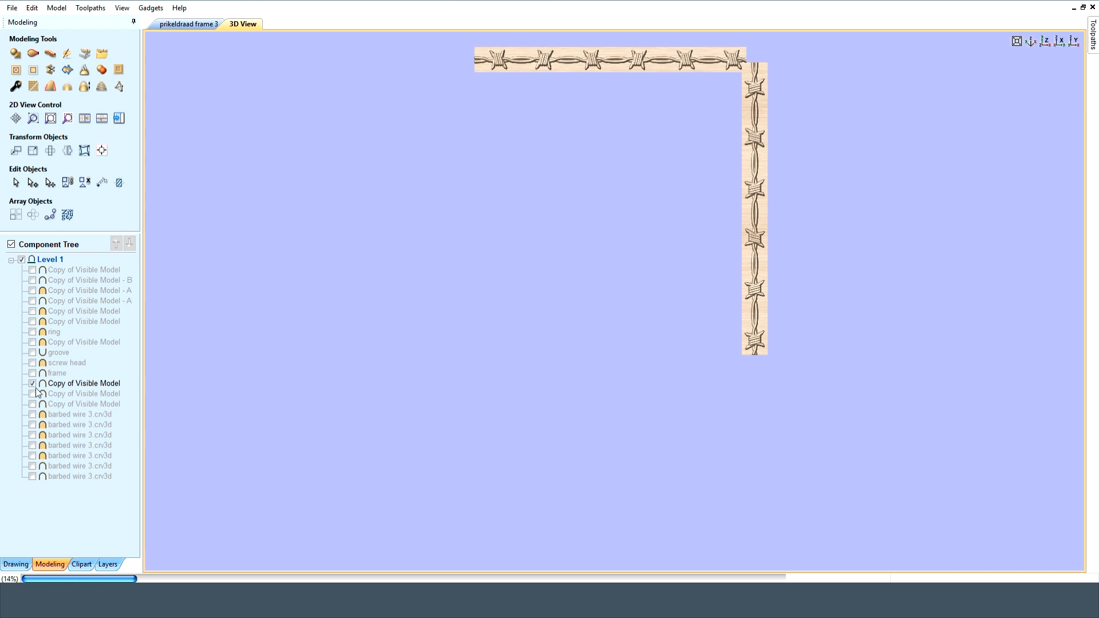
{"action": "left_click", "coordinate": [32, 384]}
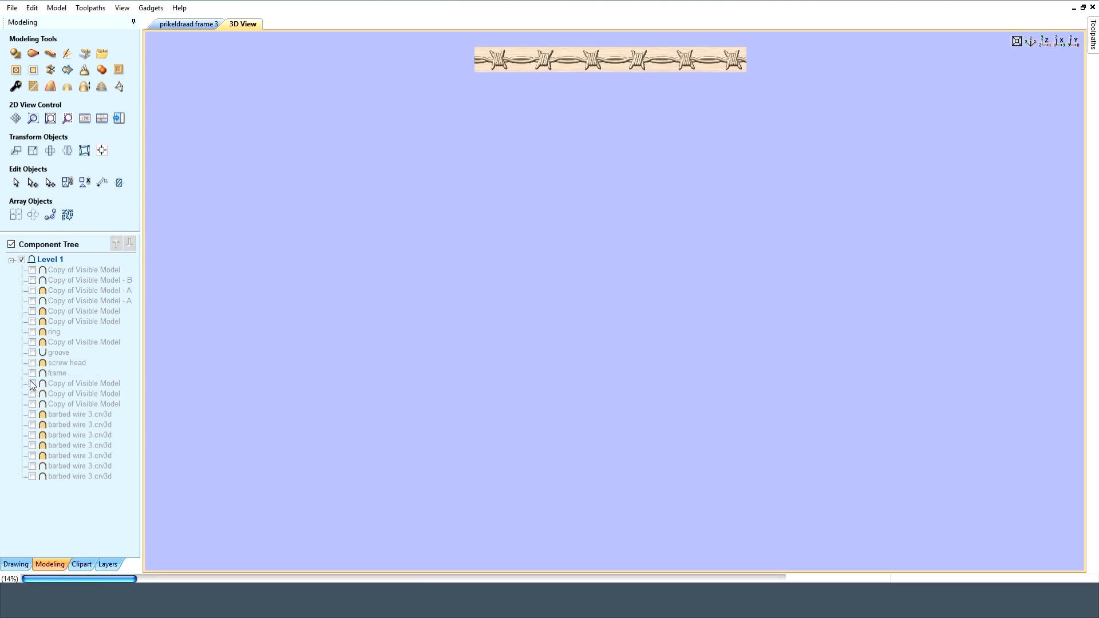
{"action": "left_click", "coordinate": [32, 373]}
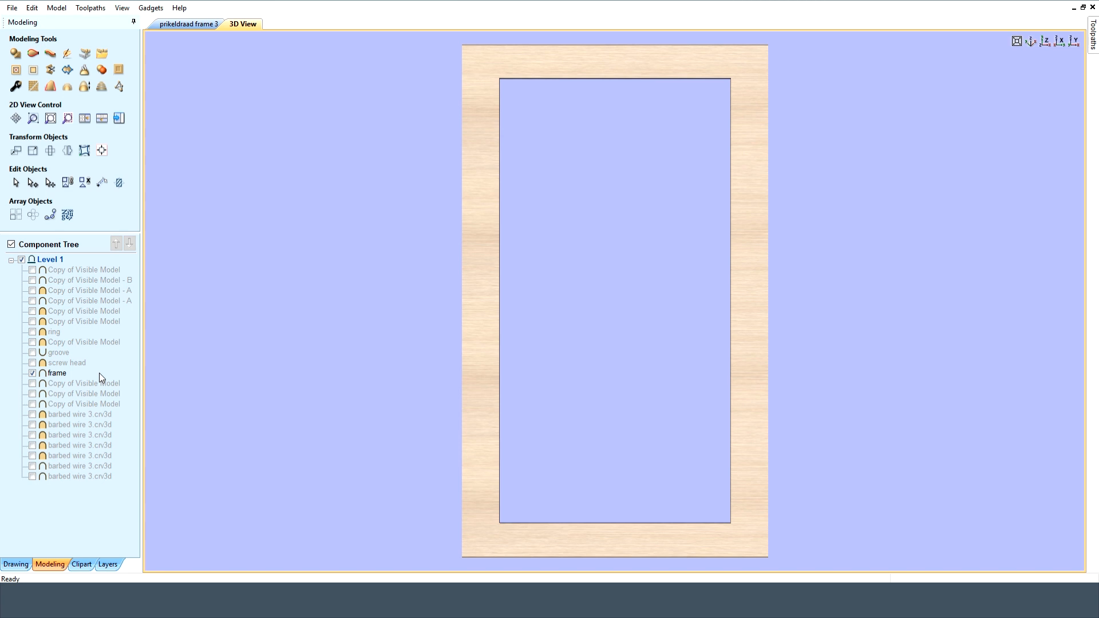
Inspect the frame component in isometric and top-down 3D views, and hide it.
{"action": "left_click", "coordinate": [1030, 44]}
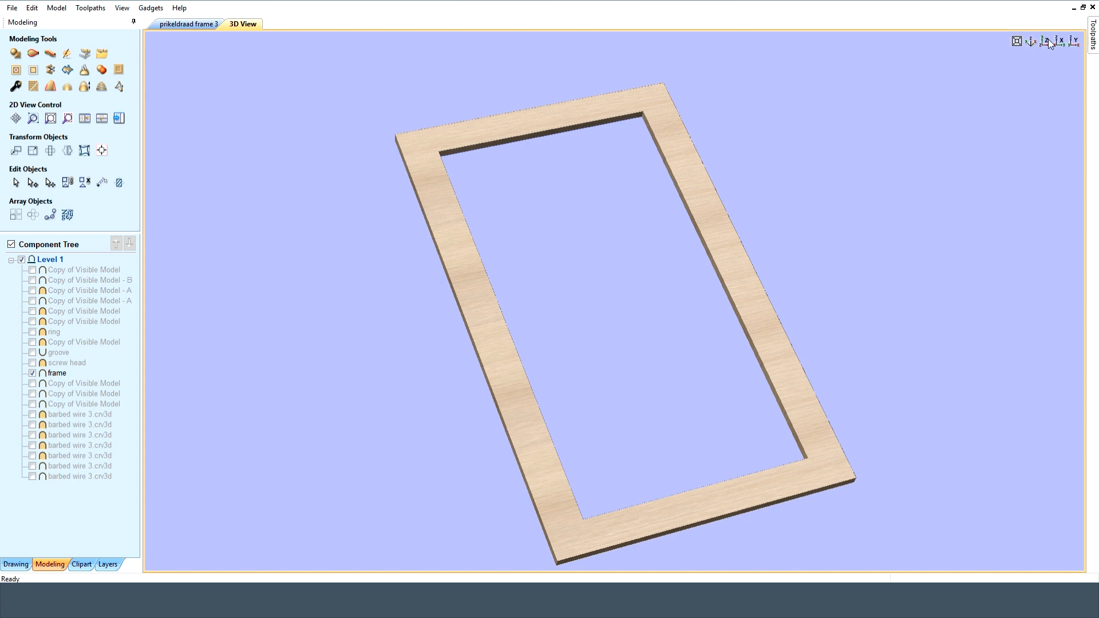
{"action": "left_click", "coordinate": [1049, 40]}
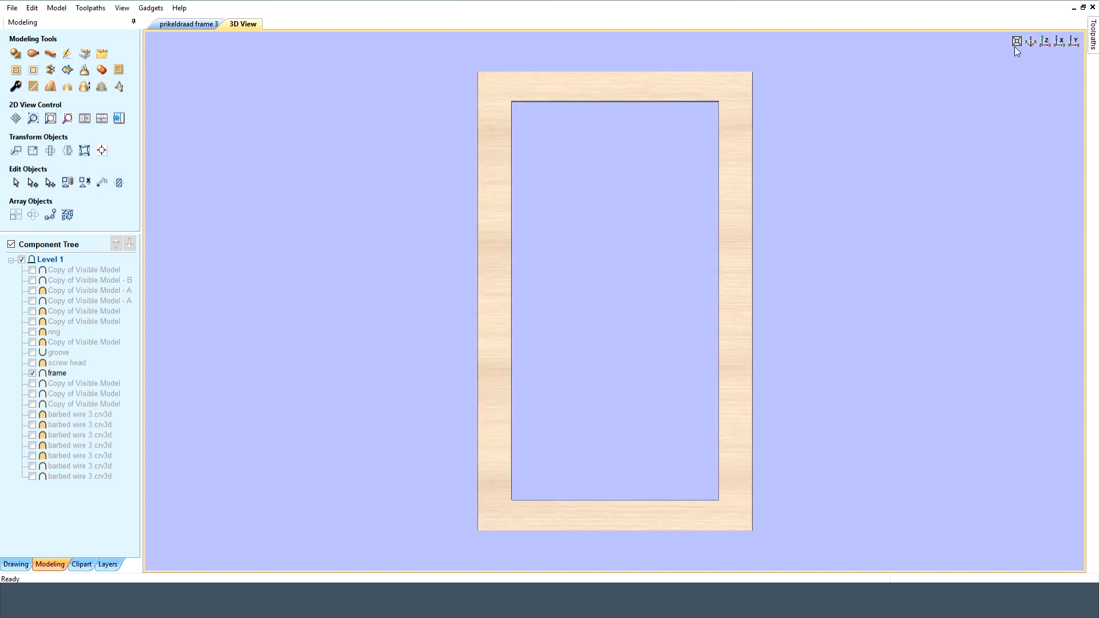
{"action": "left_click", "coordinate": [31, 373]}
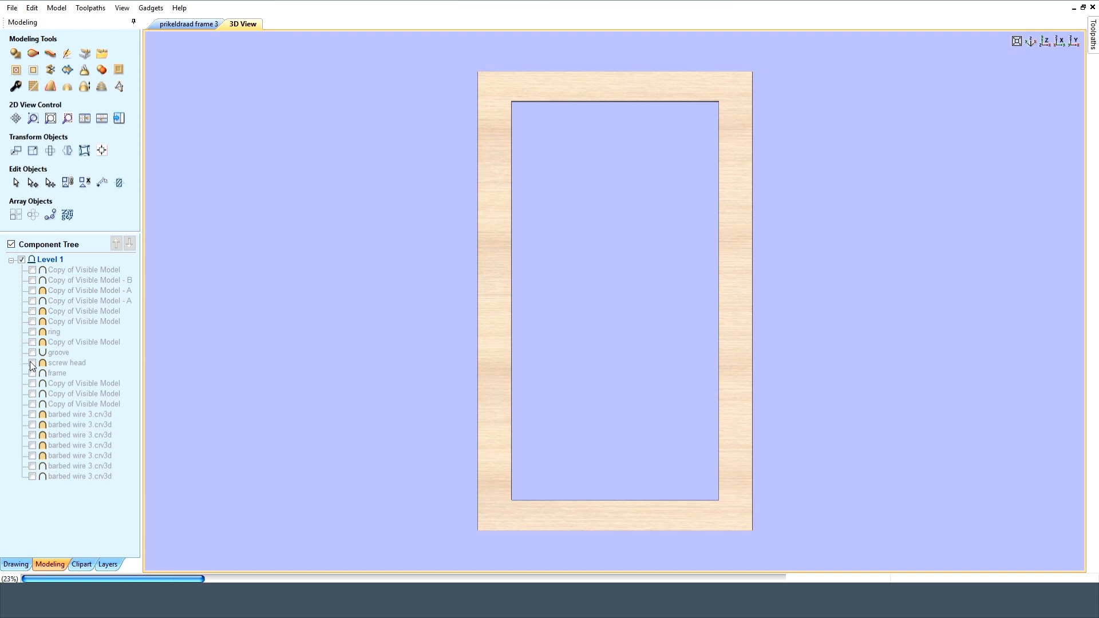
Display the screw head, groove and ring components together in the 3D view.
{"action": "left_click", "coordinate": [32, 363]}
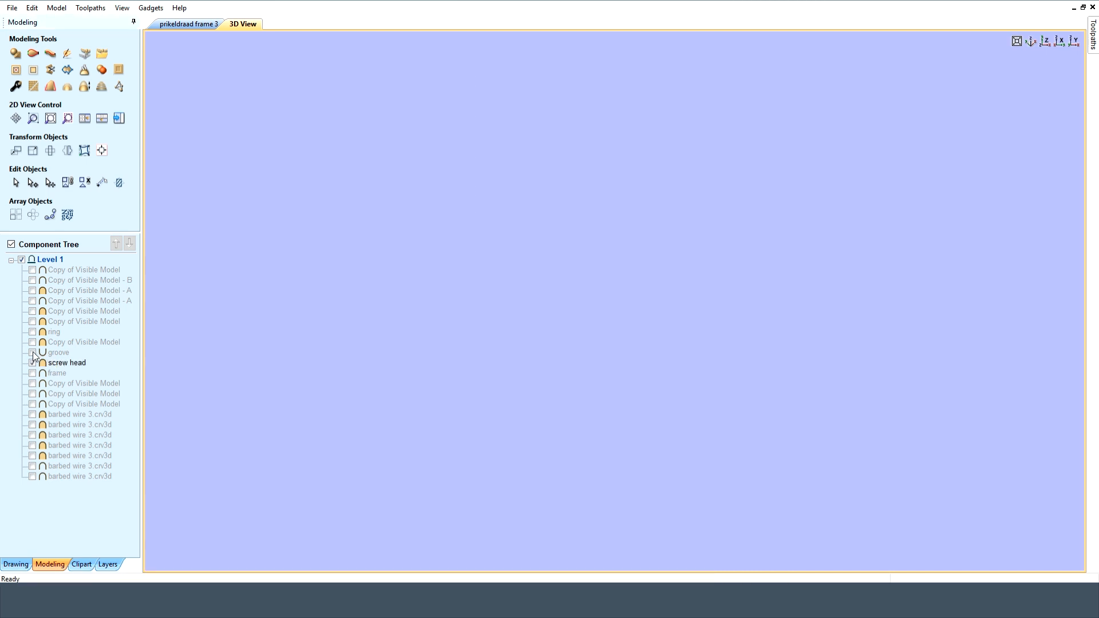
{"action": "left_click", "coordinate": [31, 352]}
{"action": "left_click", "coordinate": [32, 332]}
Replace the screw head, groove and ring with the combined slotted screw copy listed between ring and groove.
{"action": "left_click", "coordinate": [33, 363]}
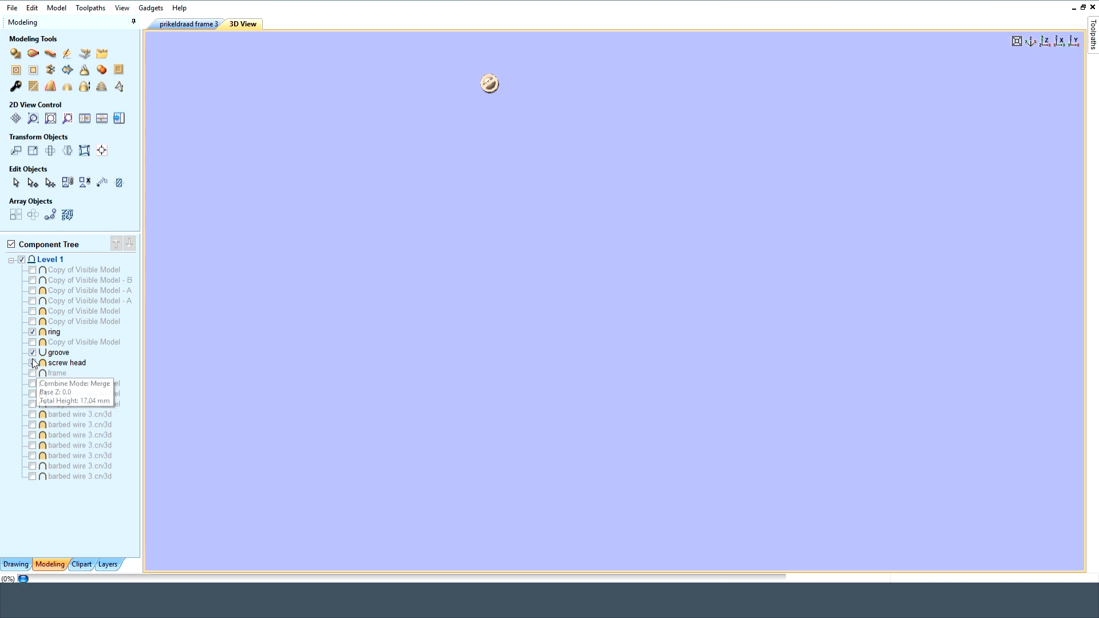
{"action": "left_click", "coordinate": [33, 353]}
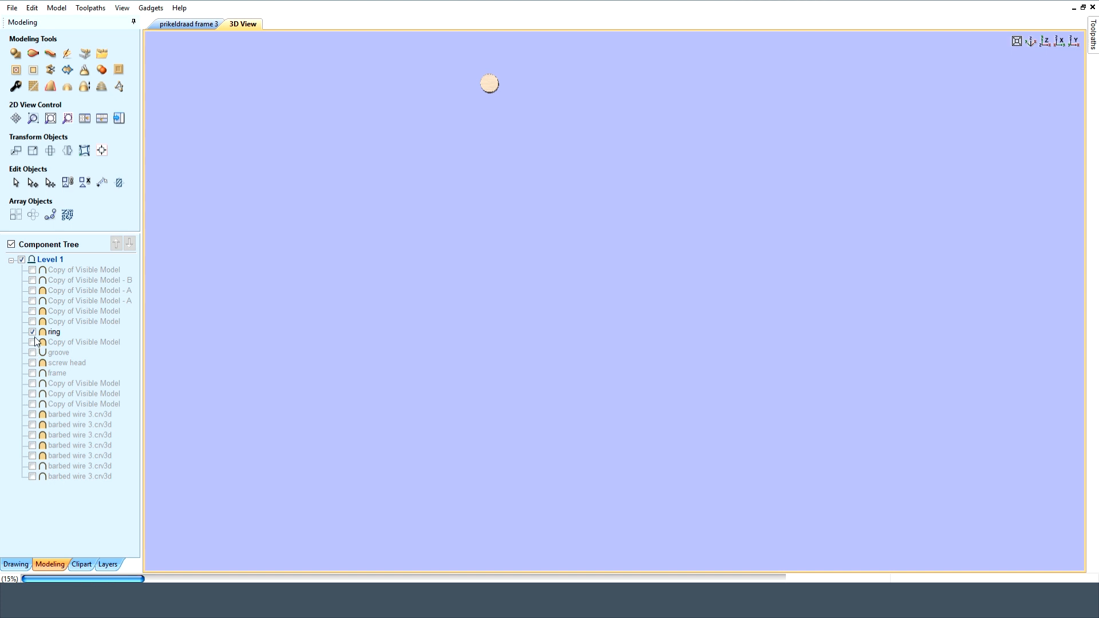
{"action": "left_click", "coordinate": [33, 332]}
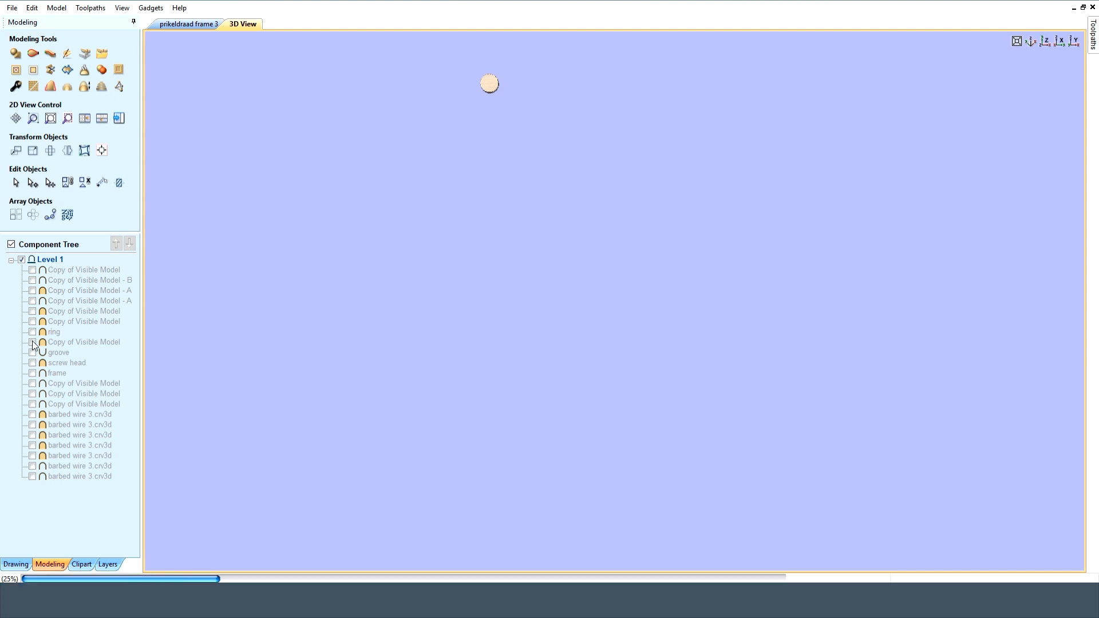
{"action": "left_click", "coordinate": [32, 342]}
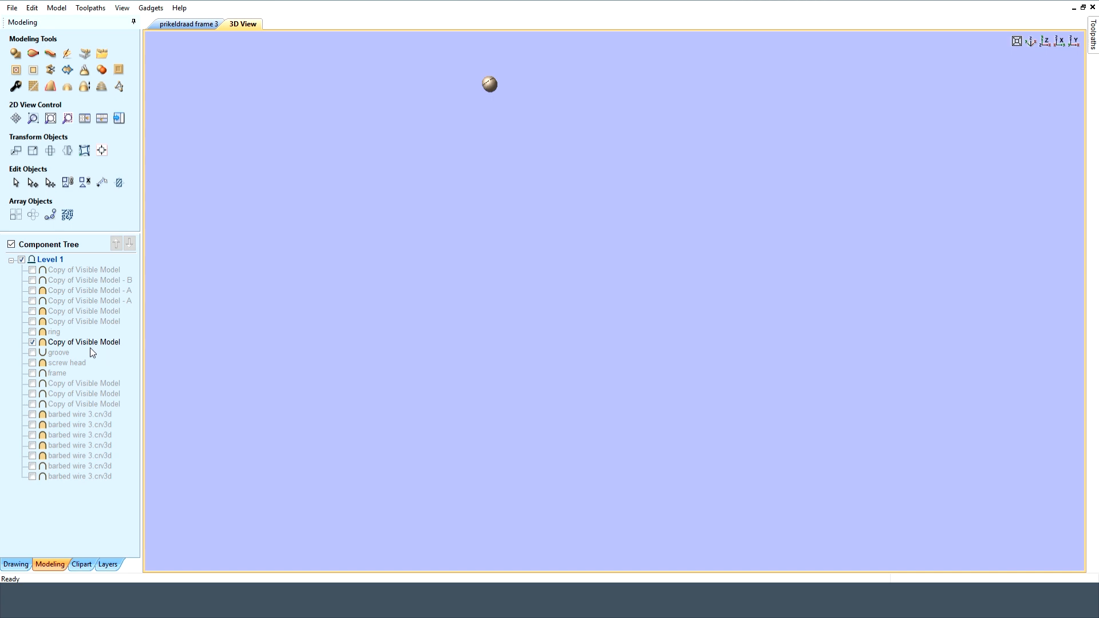
Show the ring together with the combined slotted screw copy, and hide both components.
{"action": "left_click", "coordinate": [32, 332]}
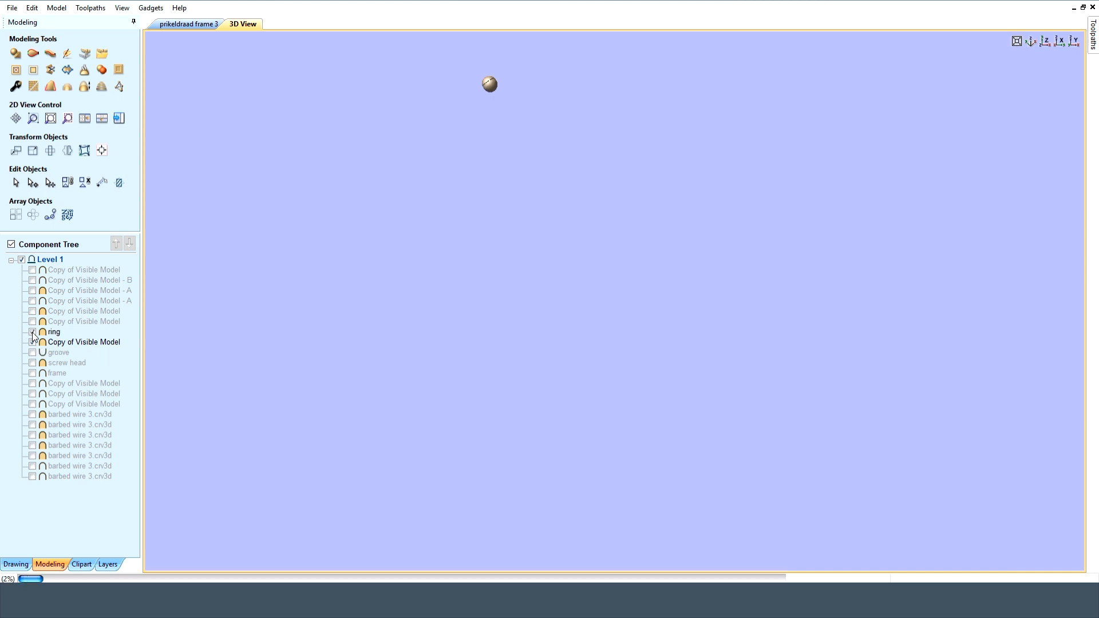
{"action": "left_click", "coordinate": [32, 342]}
{"action": "left_click", "coordinate": [32, 332]}
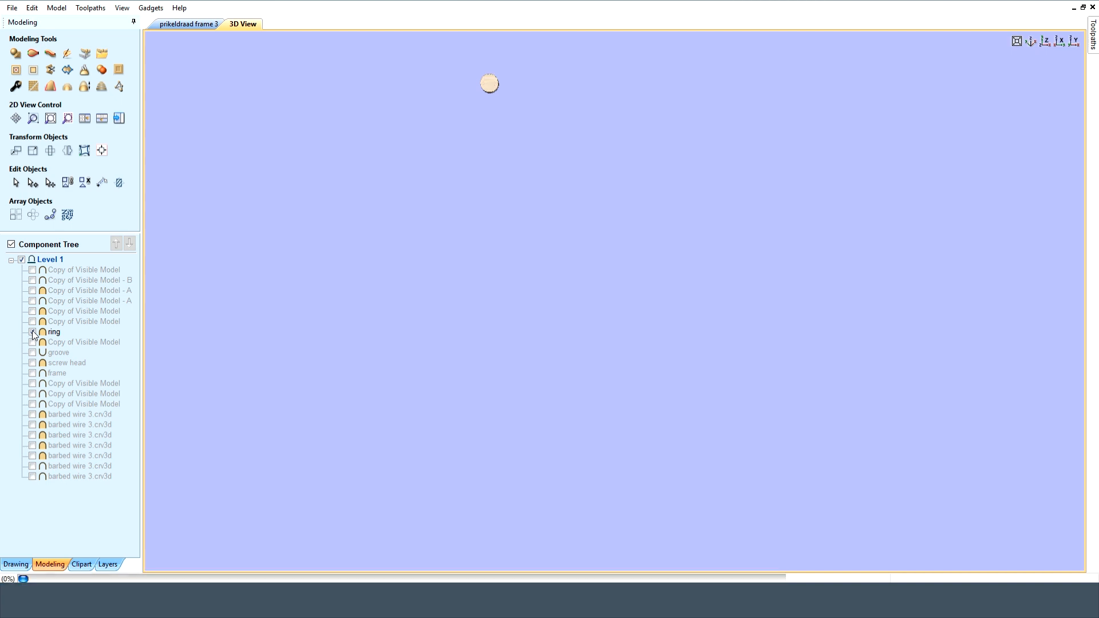
Display the two finished corner screw copies together with the frame component.
{"action": "left_click", "coordinate": [32, 322]}
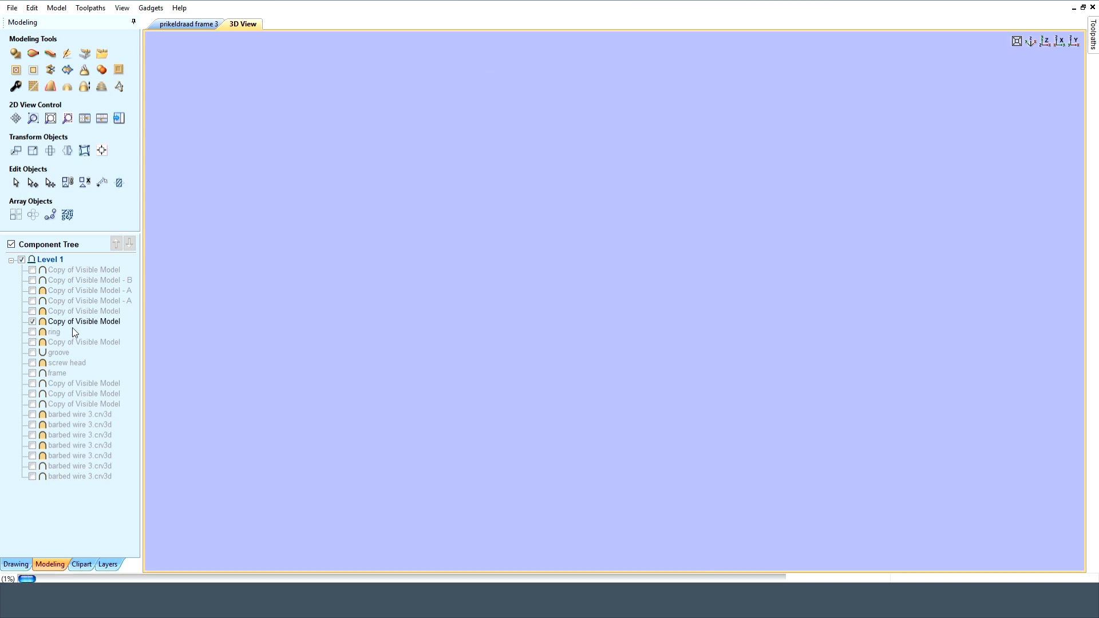
{"action": "left_click", "coordinate": [33, 310]}
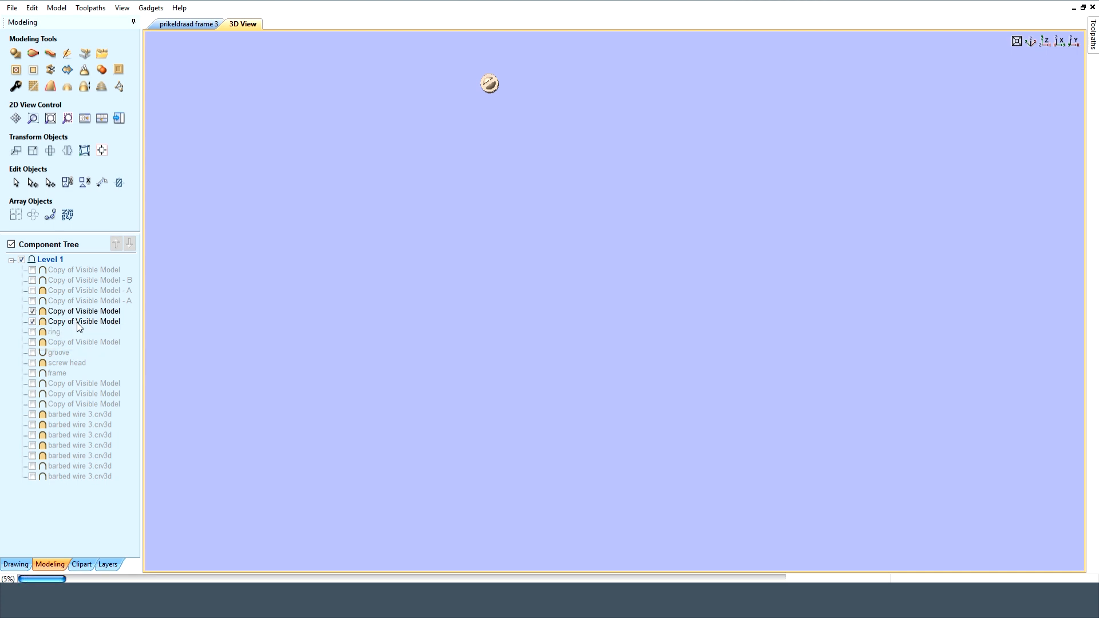
{"action": "left_click", "coordinate": [33, 373]}
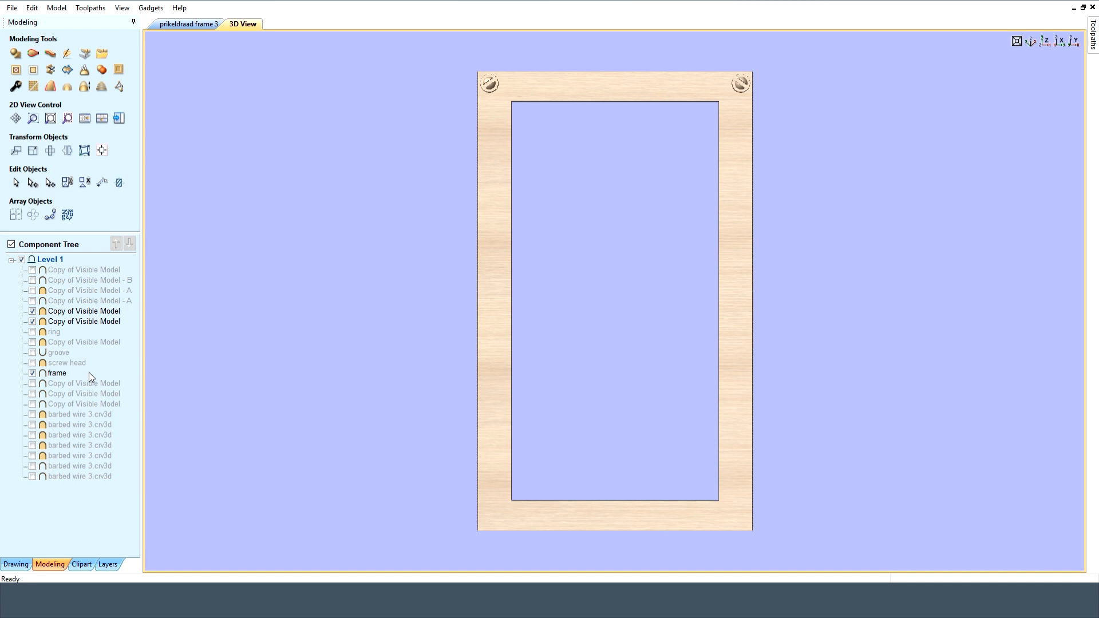
Add the three barbed wire strips below frame in the component list to the displayed model.
{"action": "left_click", "coordinate": [32, 384]}
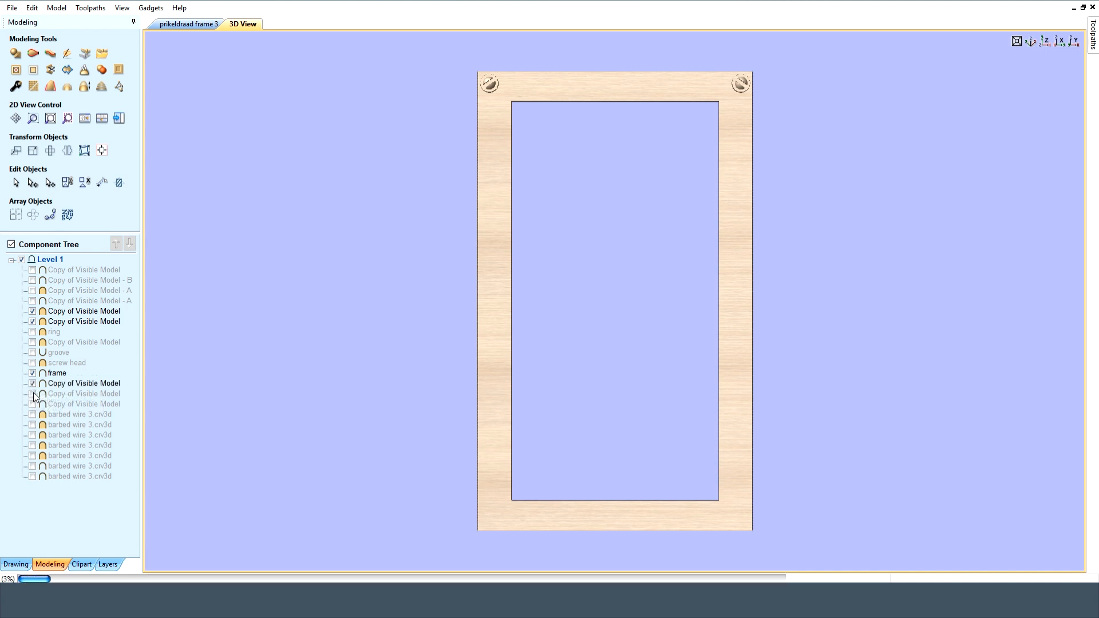
{"action": "left_click", "coordinate": [32, 395]}
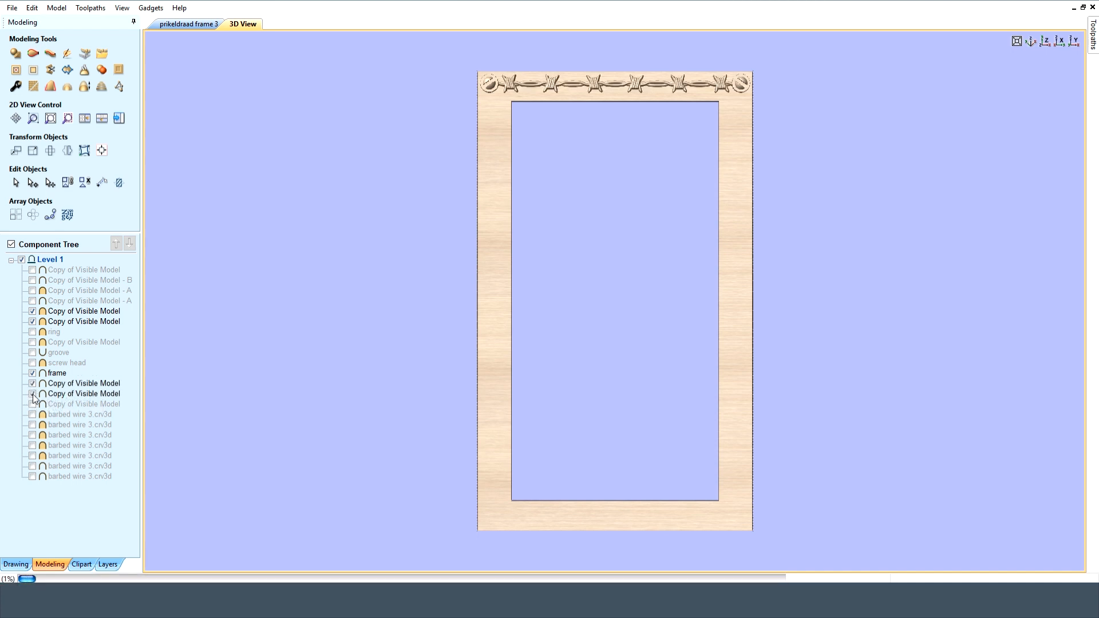
{"action": "left_click", "coordinate": [33, 405]}
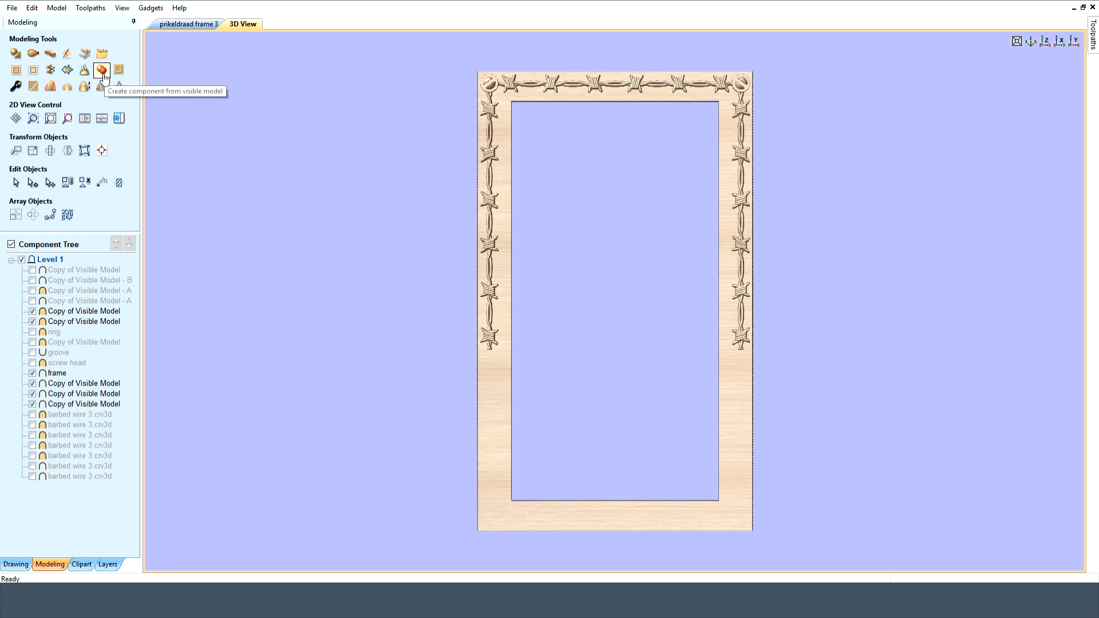
Hide the two corner screws, the frame and the three barbed wire strips.
{"action": "left_click", "coordinate": [32, 312]}
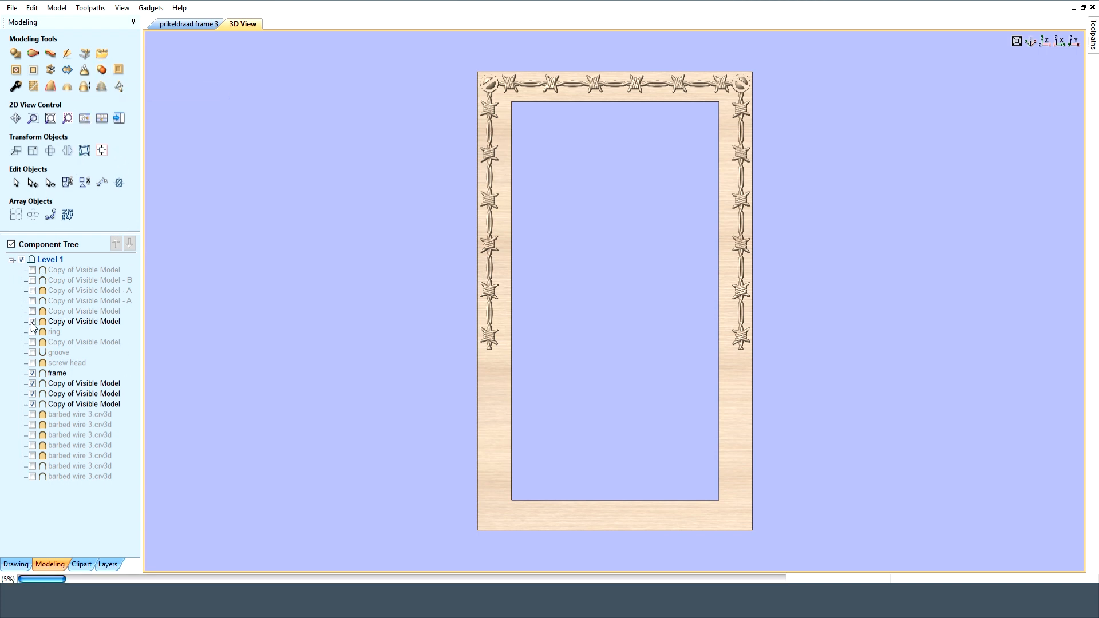
{"action": "left_click", "coordinate": [32, 322]}
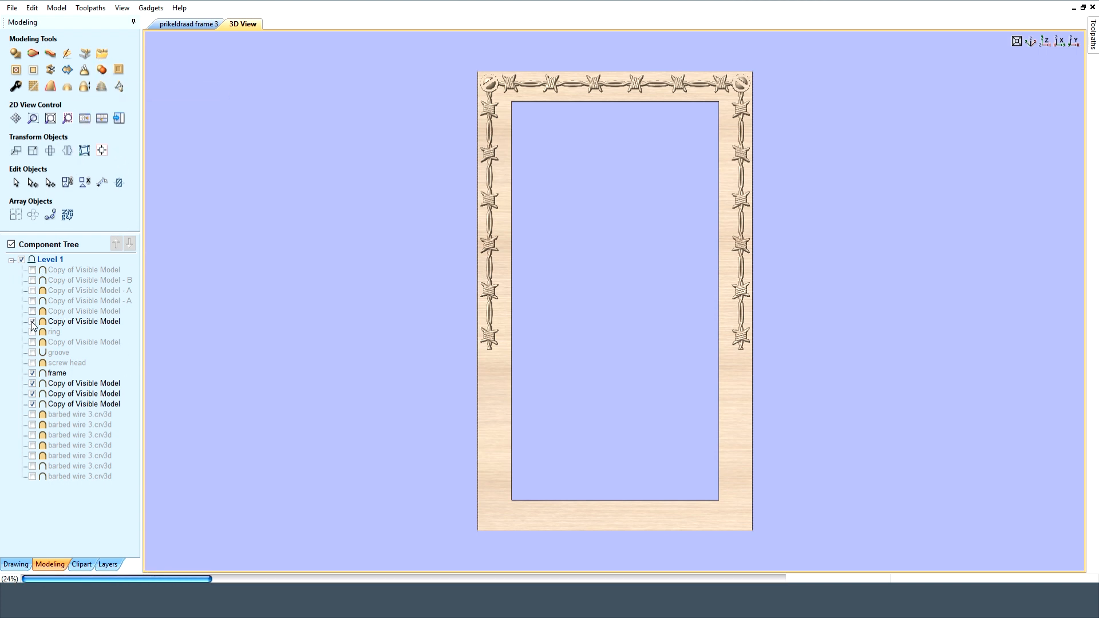
{"action": "left_click", "coordinate": [32, 383]}
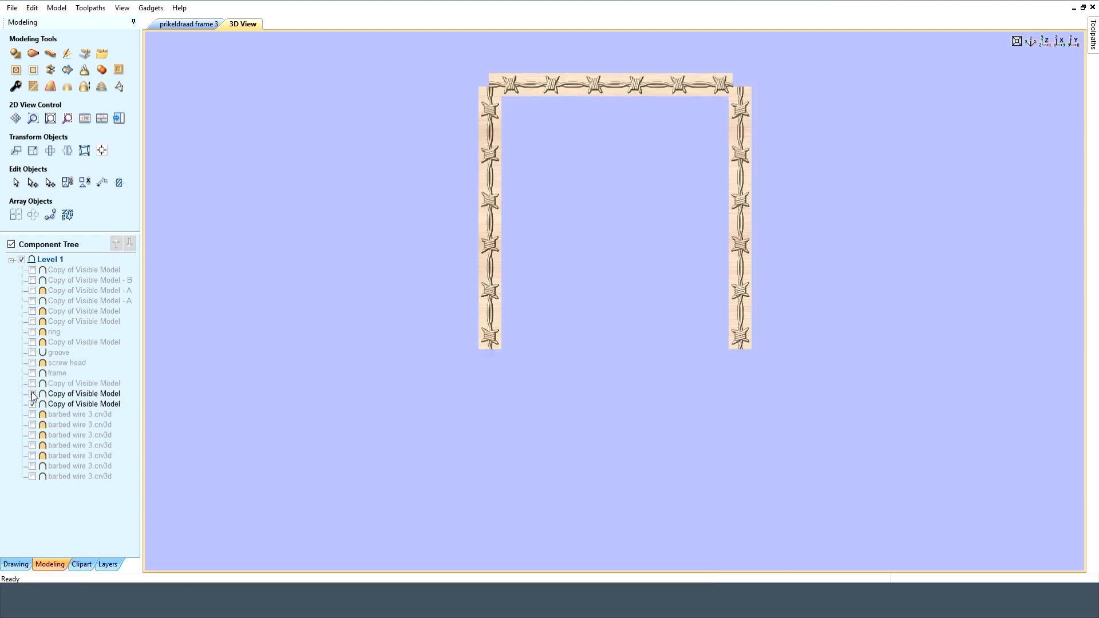
{"action": "left_click", "coordinate": [33, 394]}
{"action": "left_click", "coordinate": [32, 404]}
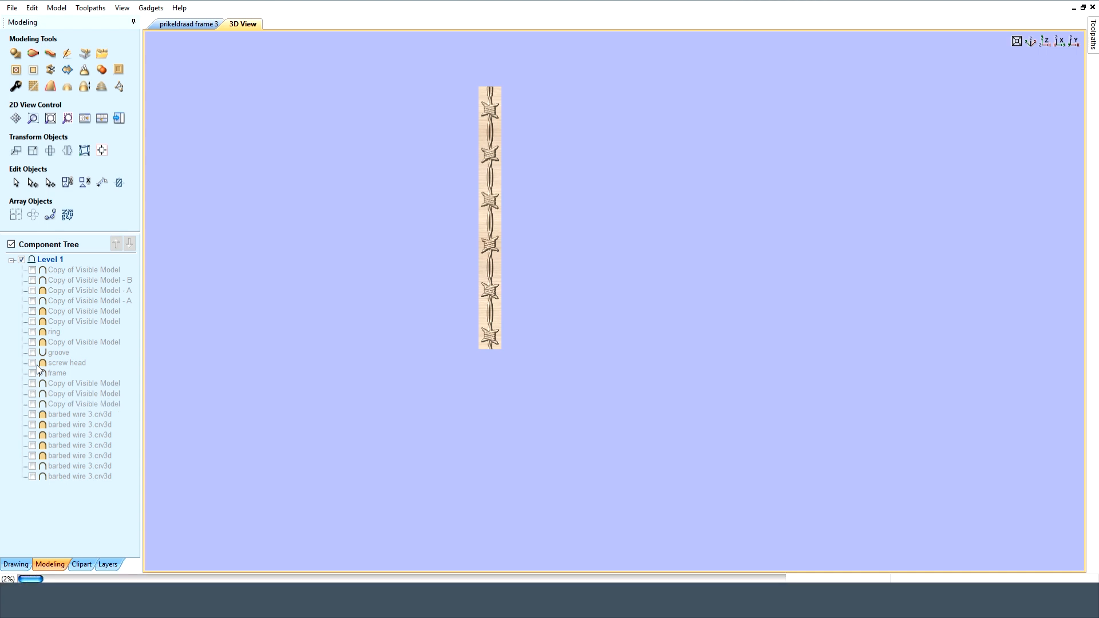
Display the Copy of Visible Model - B and - A components together, and select the horizontal split line in the 2D view.
{"action": "left_click", "coordinate": [32, 280]}
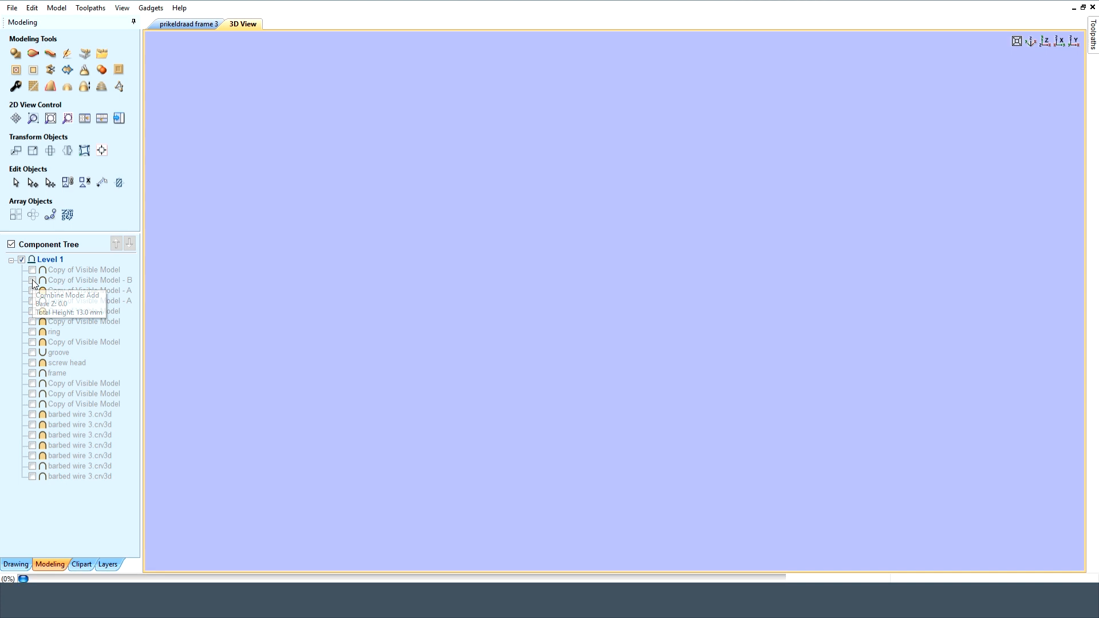
{"action": "left_click", "coordinate": [32, 301]}
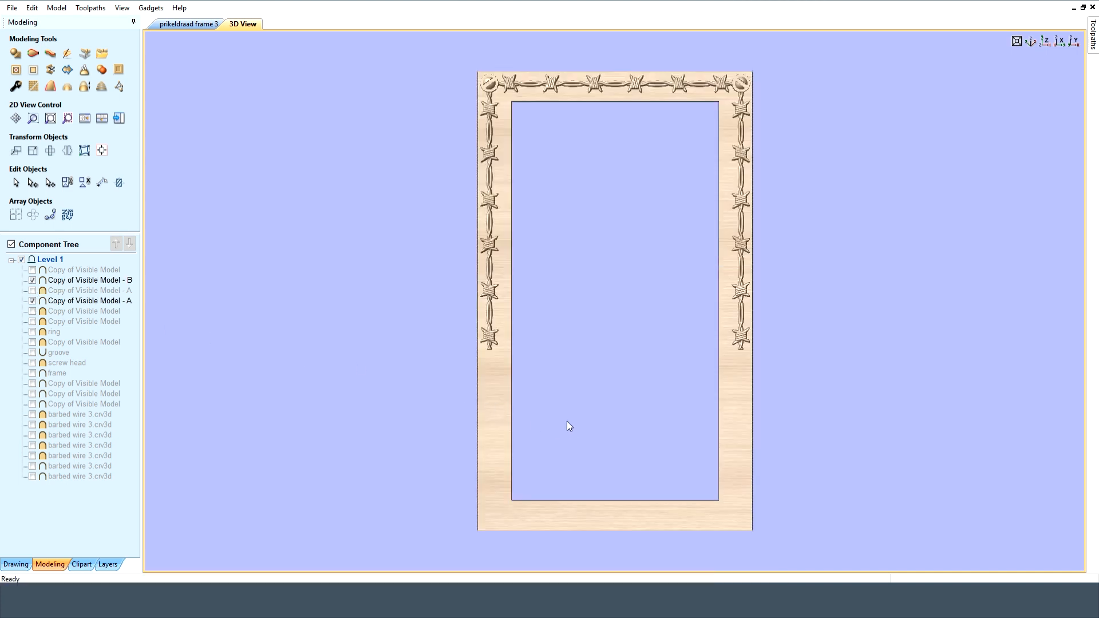
{"action": "left_click", "coordinate": [185, 23]}
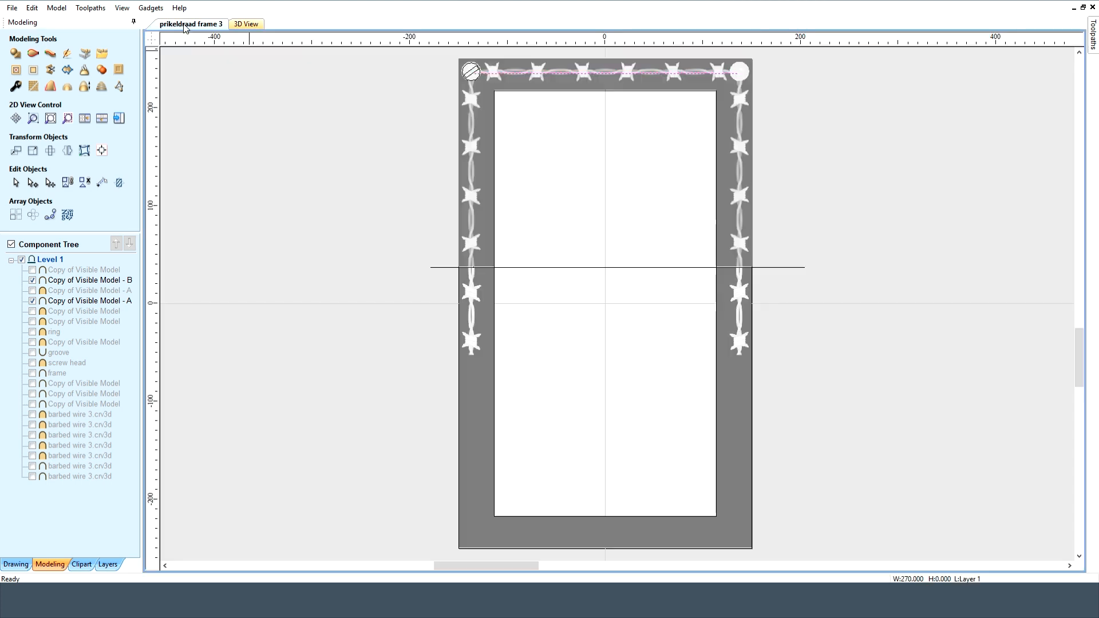
{"action": "left_click", "coordinate": [550, 268]}
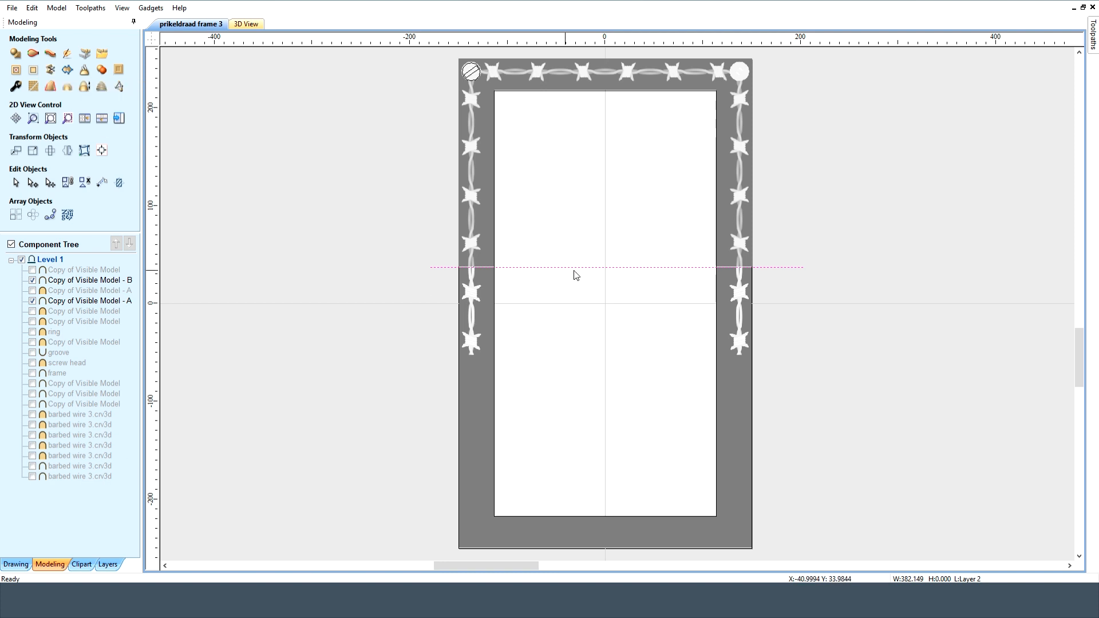
Isolate the upper half of the frame in the 3D view, and review its Mirror options without applying a flip.
{"action": "left_click", "coordinate": [30, 282]}
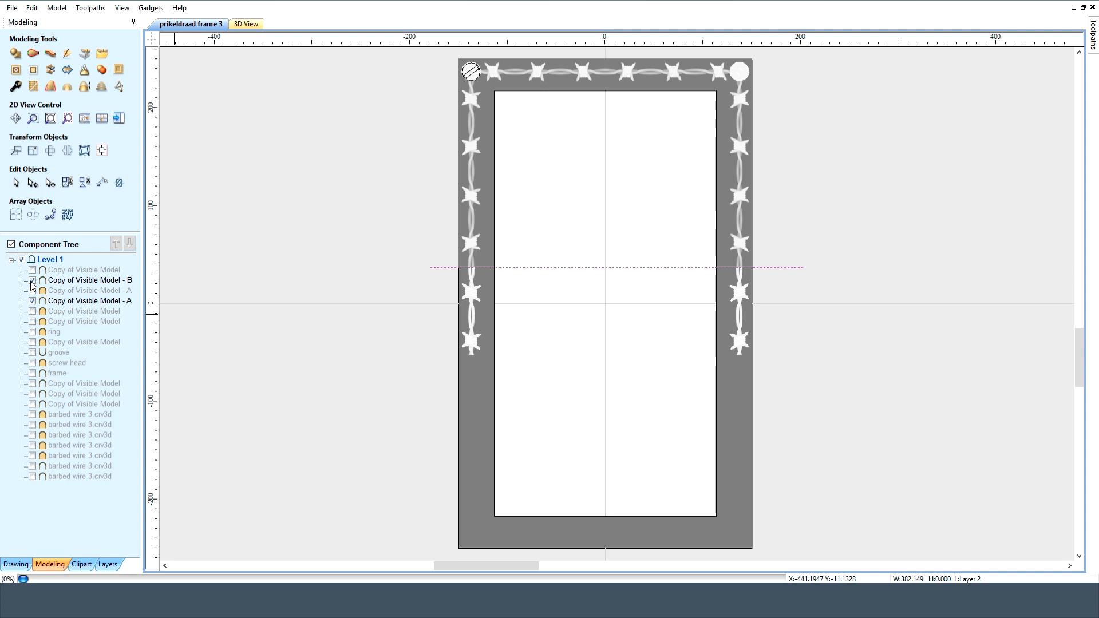
{"action": "left_click", "coordinate": [253, 25]}
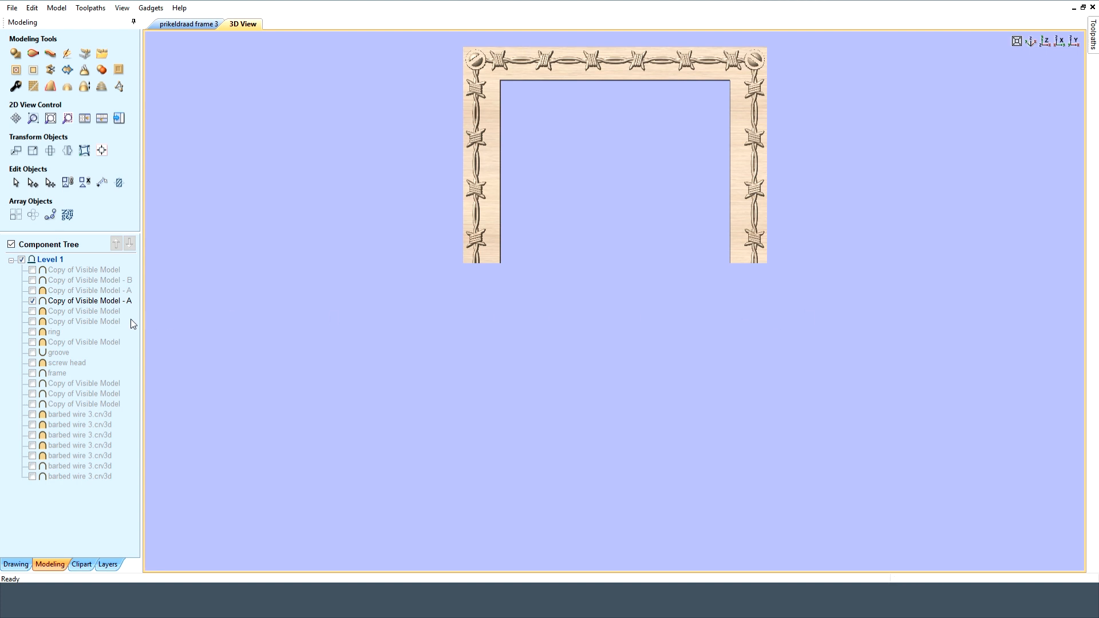
{"action": "left_click", "coordinate": [90, 301]}
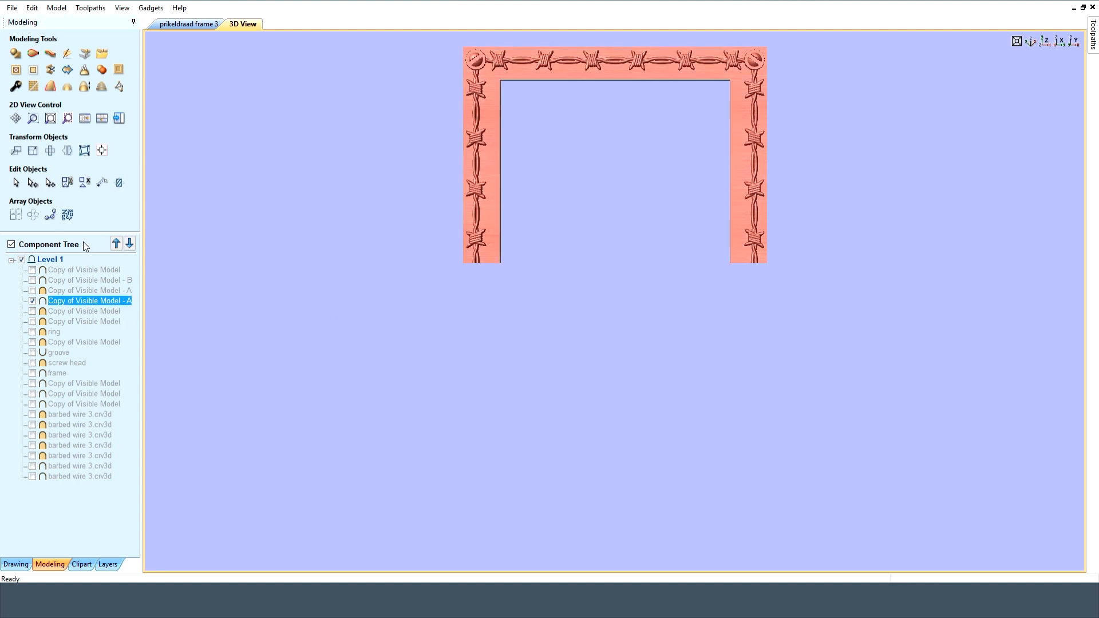
{"action": "left_click", "coordinate": [68, 151]}
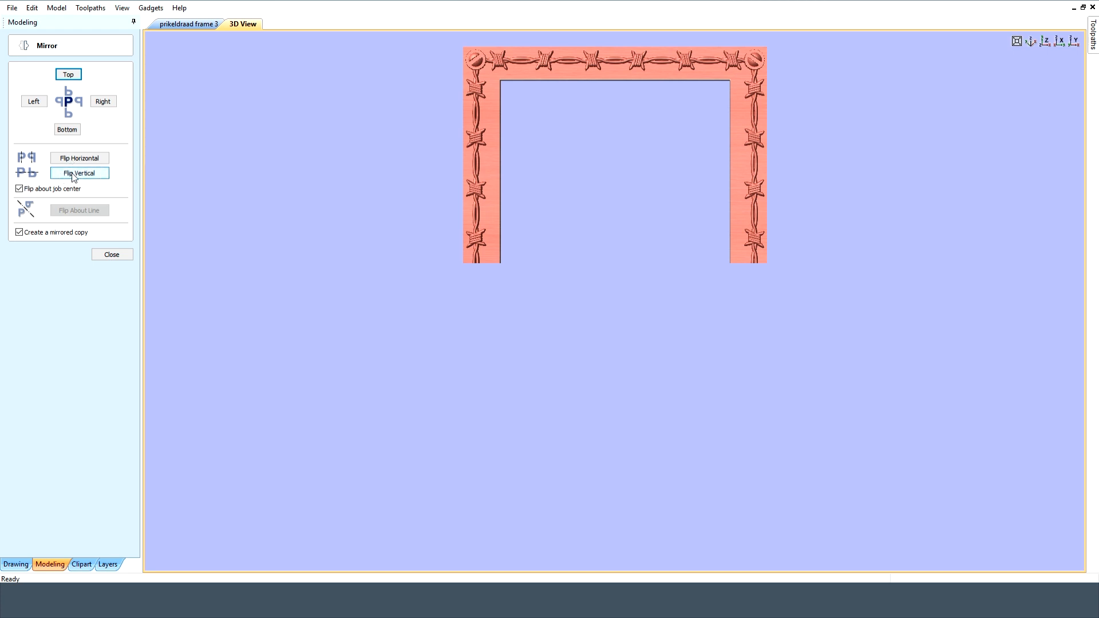
{"action": "left_click", "coordinate": [112, 255]}
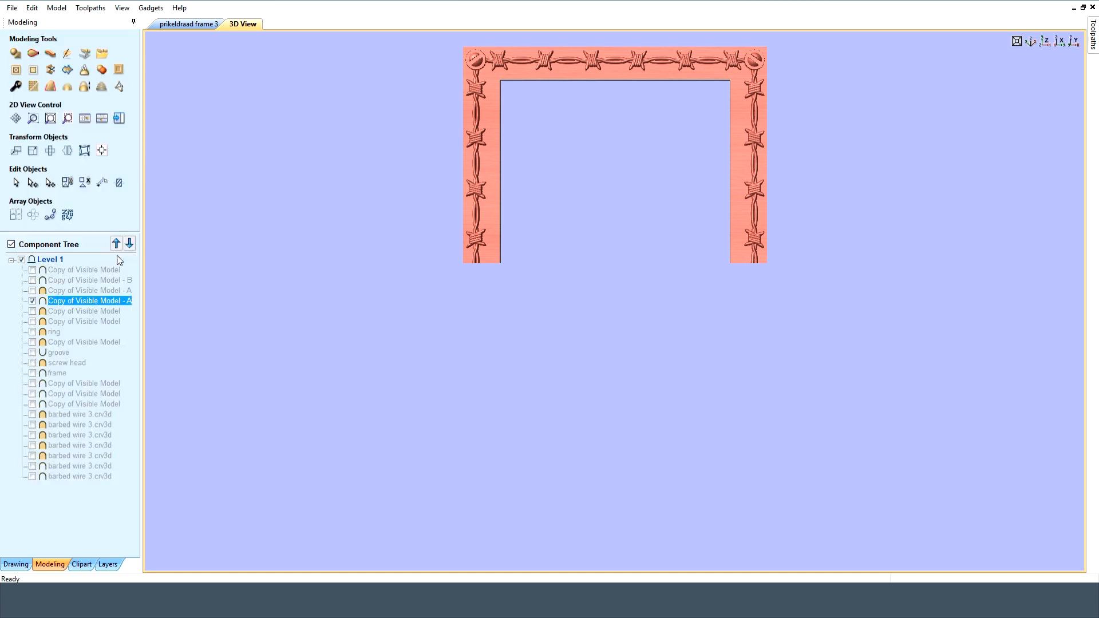
Show the mirrored lower half with the upper half, and replace both with the complete barbed wire frame component.
{"action": "left_click", "coordinate": [33, 291]}
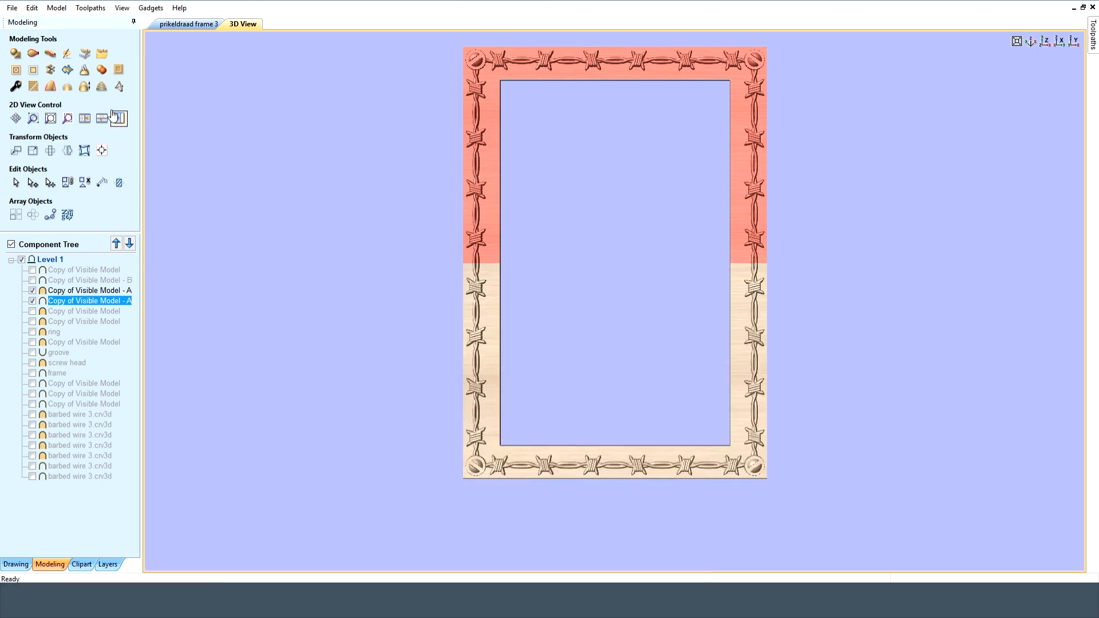
{"action": "left_click", "coordinate": [32, 301]}
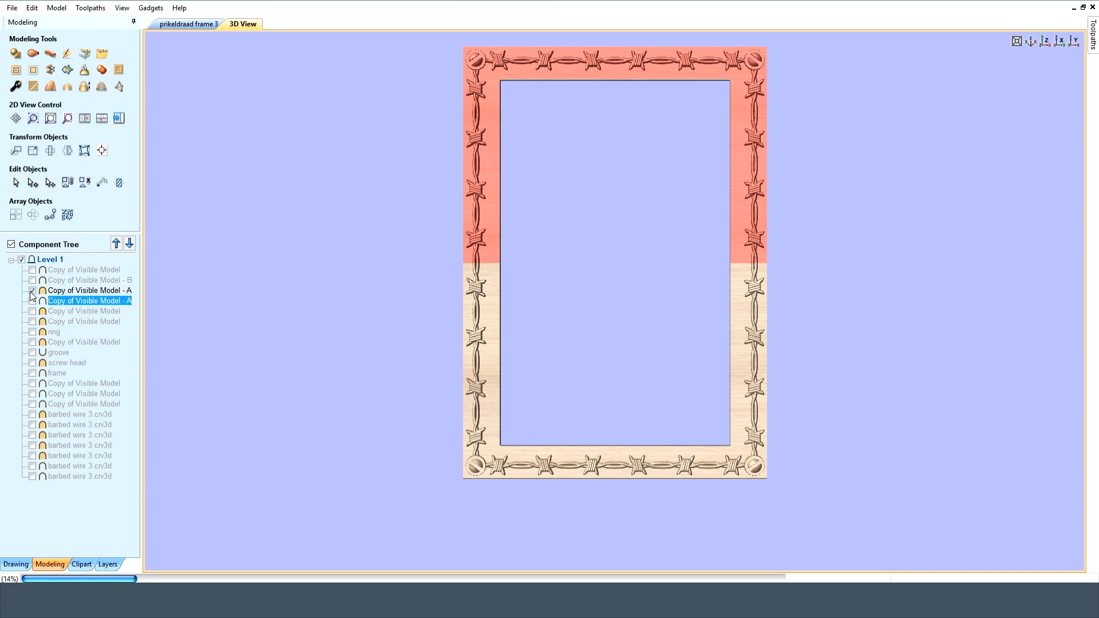
{"action": "left_click", "coordinate": [33, 291]}
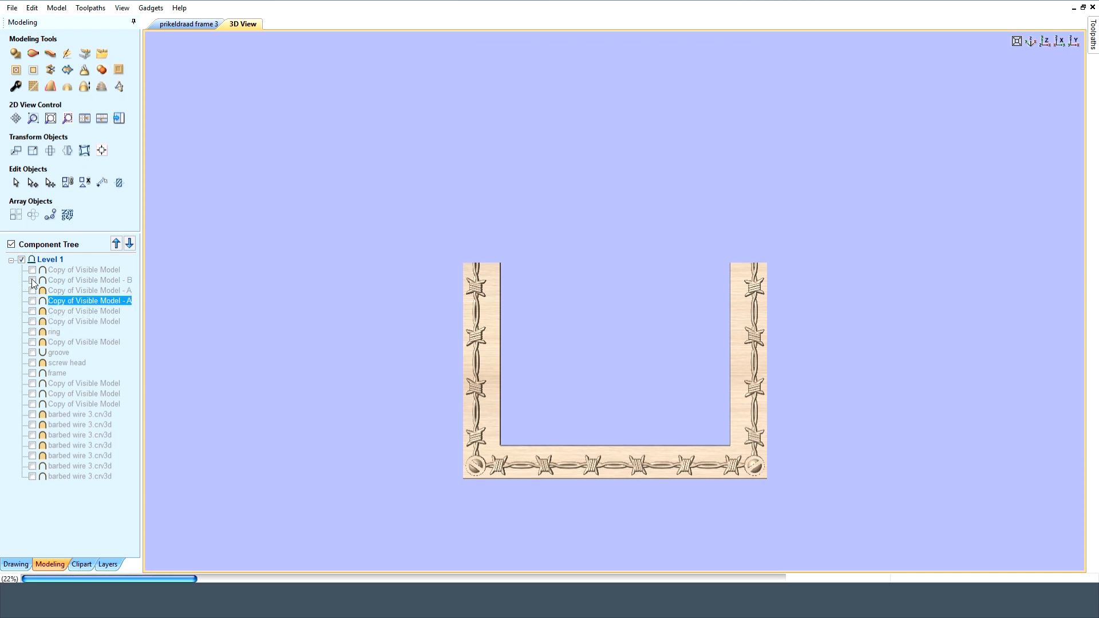
{"action": "left_click", "coordinate": [33, 271]}
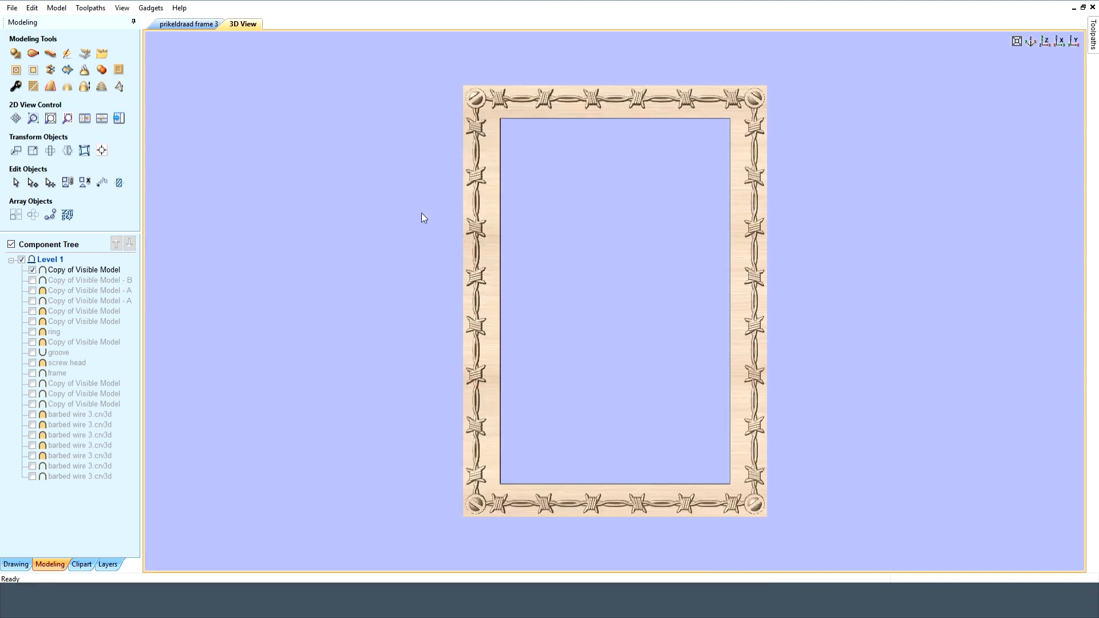
Examine the complete barbed wire frame in 3D from isometric, close-up, rotated and top-down viewpoints.
{"action": "left_click", "coordinate": [1028, 42]}
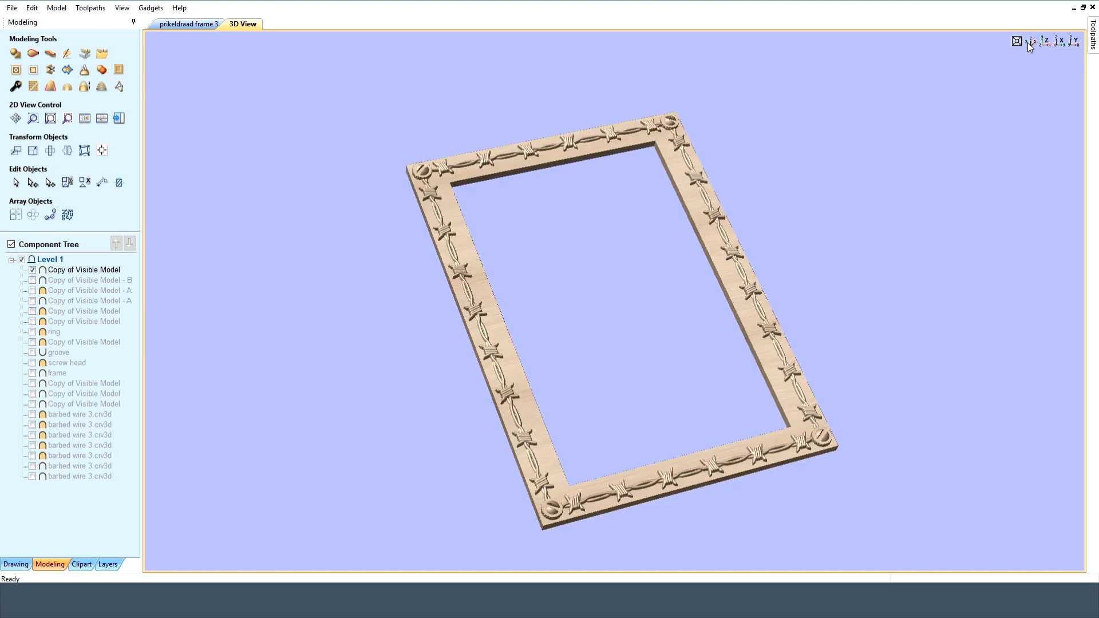
{"action": "scroll", "coordinate": [634, 506], "scroll_direction": "up", "scroll_amount": 3}
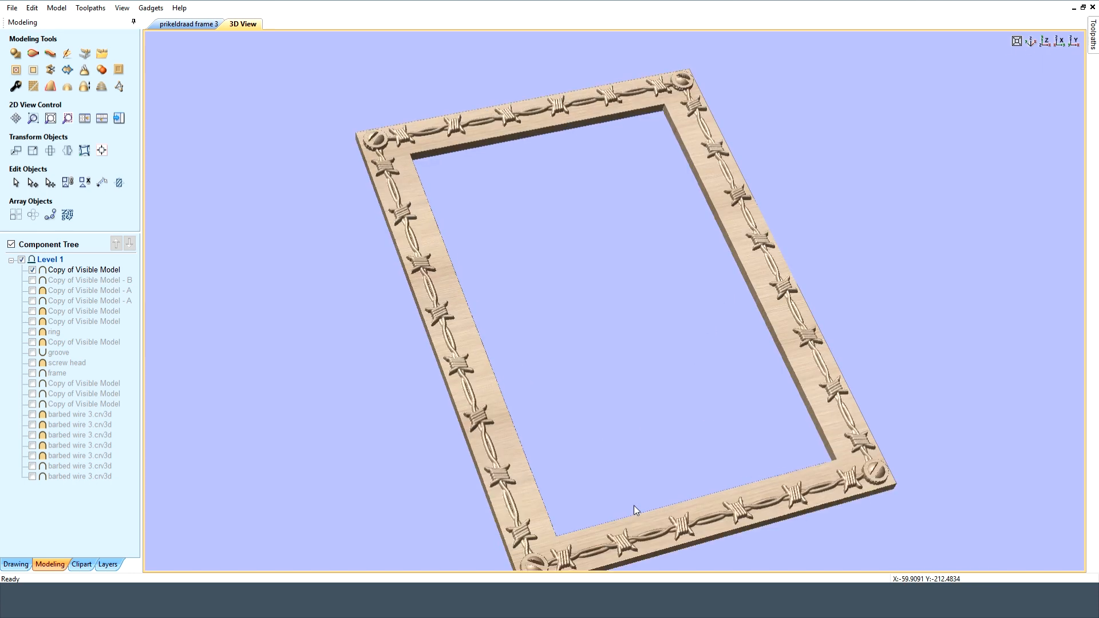
{"action": "scroll", "coordinate": [616, 533], "scroll_direction": "up", "scroll_amount": 2}
{"action": "left_click_drag", "start_coordinate": [617, 533], "coordinate": [653, 520]}
{"action": "scroll", "coordinate": [531, 399], "scroll_direction": "down", "scroll_amount": 2}
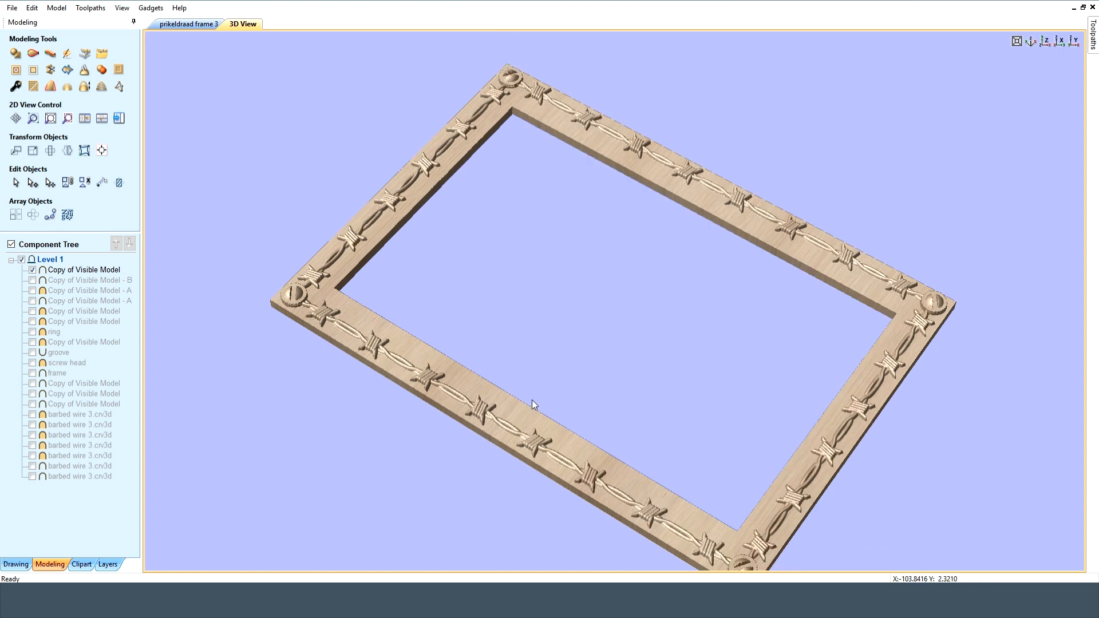
{"action": "left_click_drag", "start_coordinate": [711, 490], "coordinate": [538, 487]}
{"action": "left_click", "coordinate": [1045, 43]}
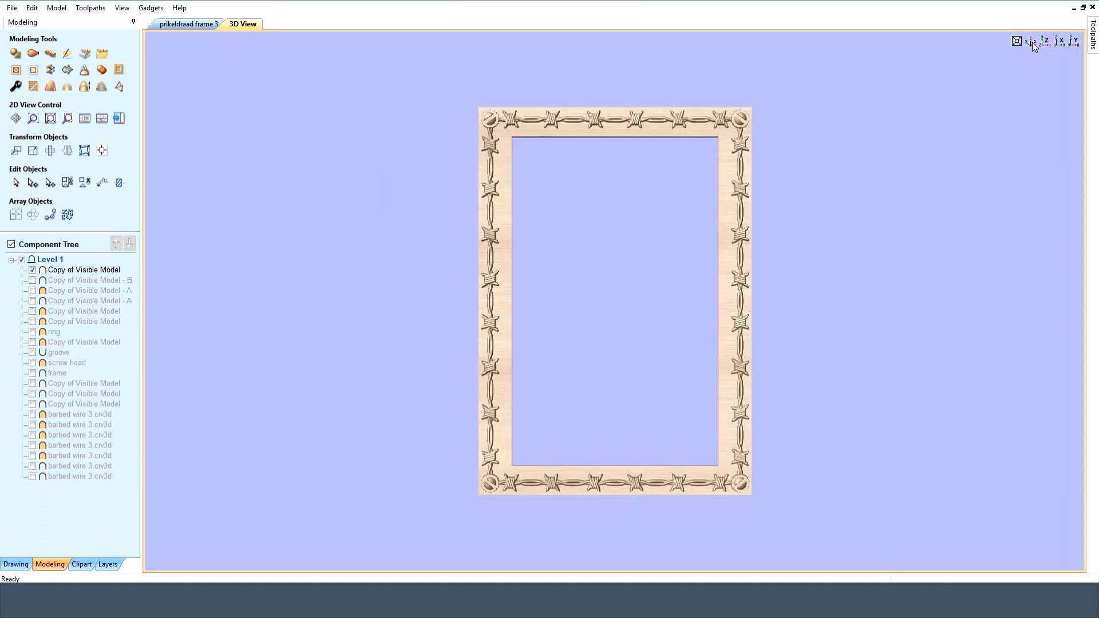
{"action": "left_click", "coordinate": [1018, 42]}
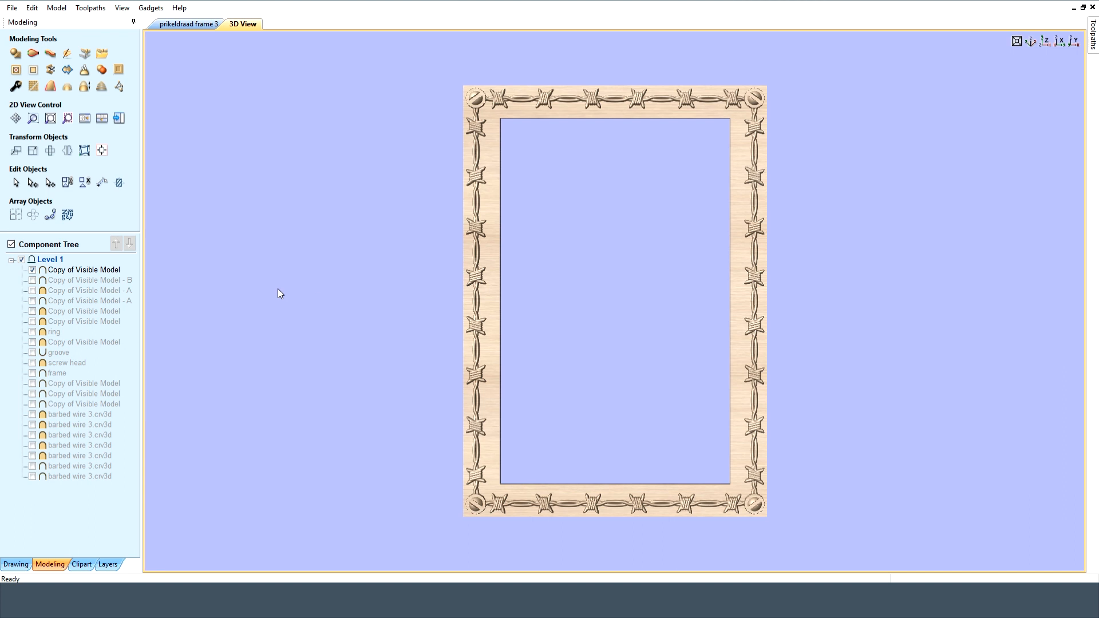
{"action": "left_click", "coordinate": [1030, 42]}
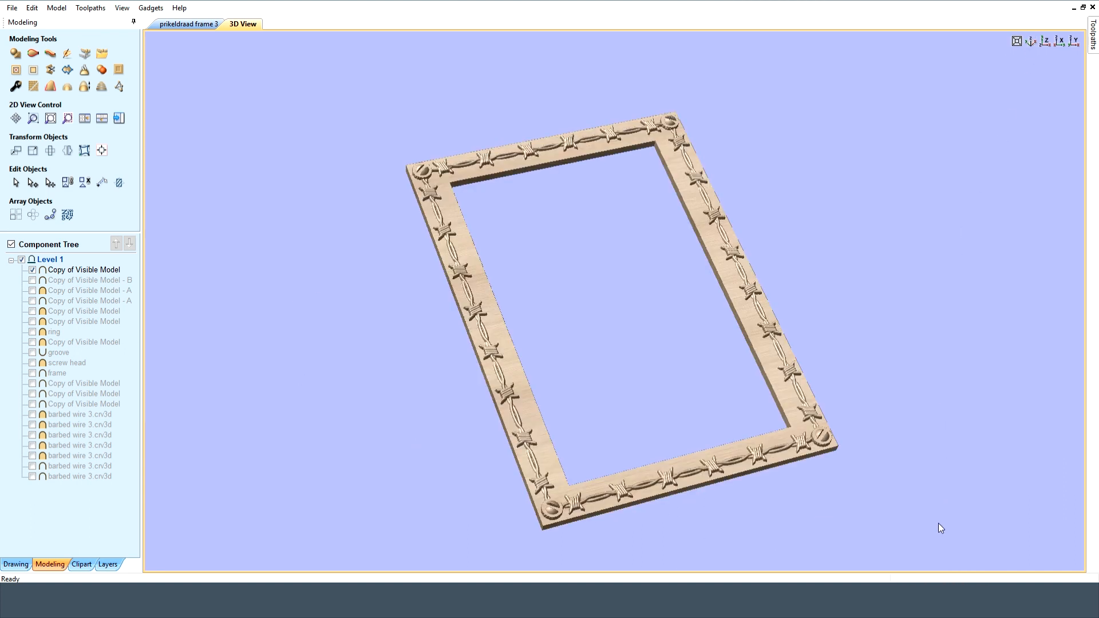